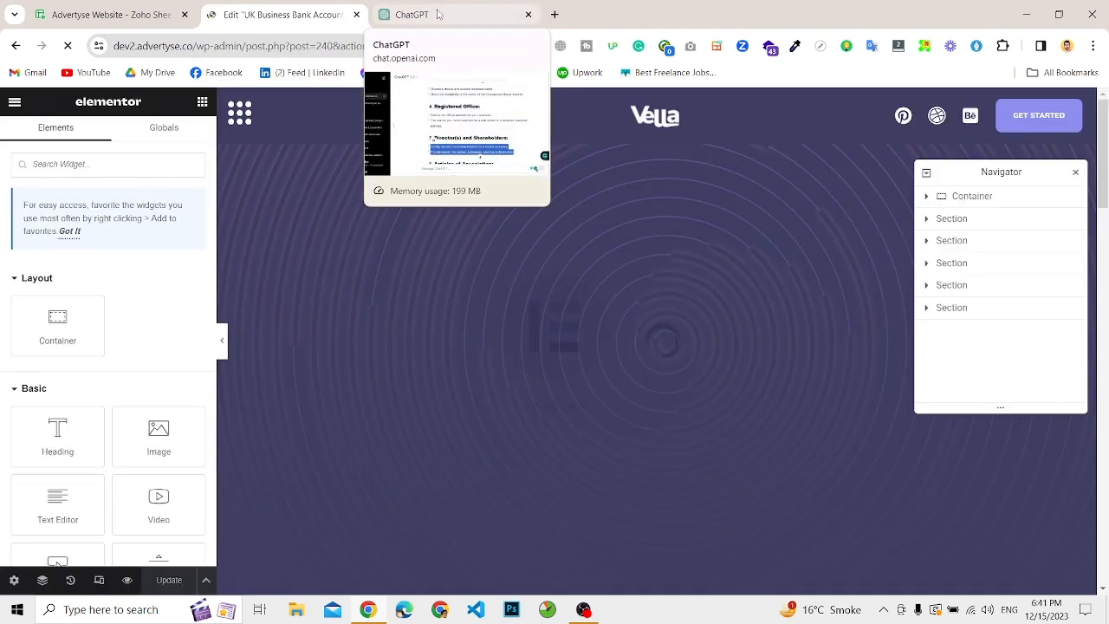
Step: Switch to ChatGPT and begin a prompt reading: write some data for page "UK Business Bank Account"
click(416, 15)
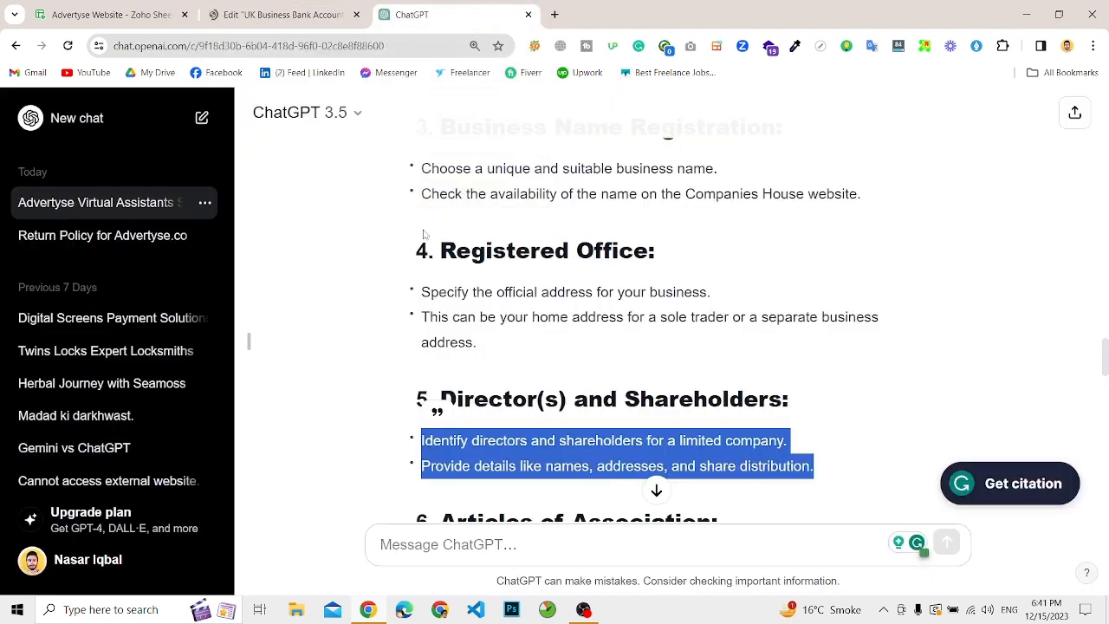
click(438, 543)
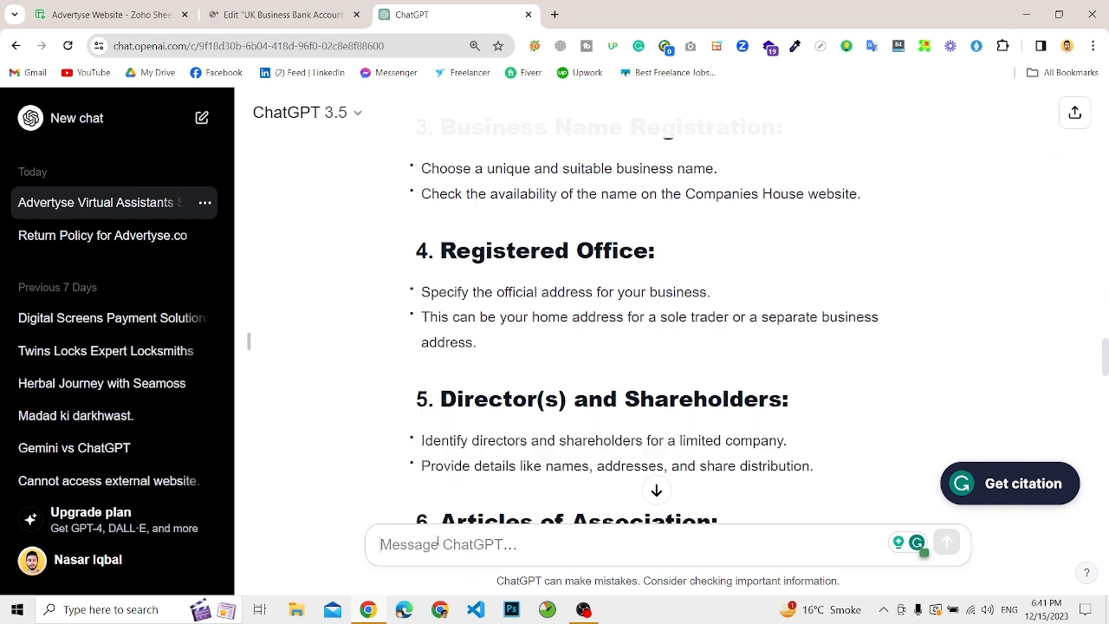
text(w)
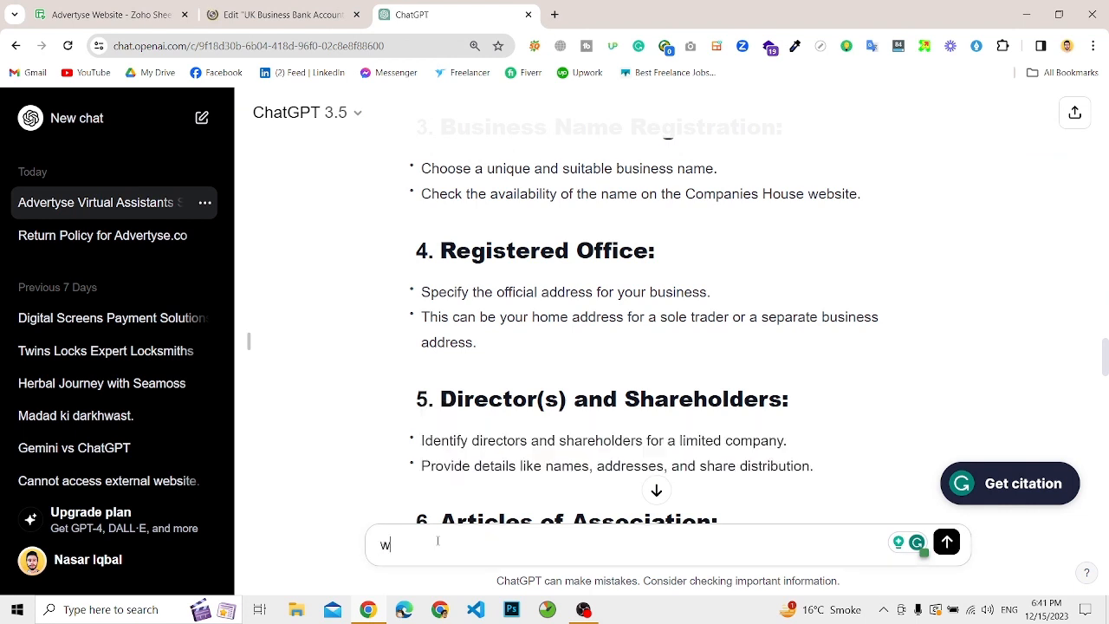
text(rite some data for )
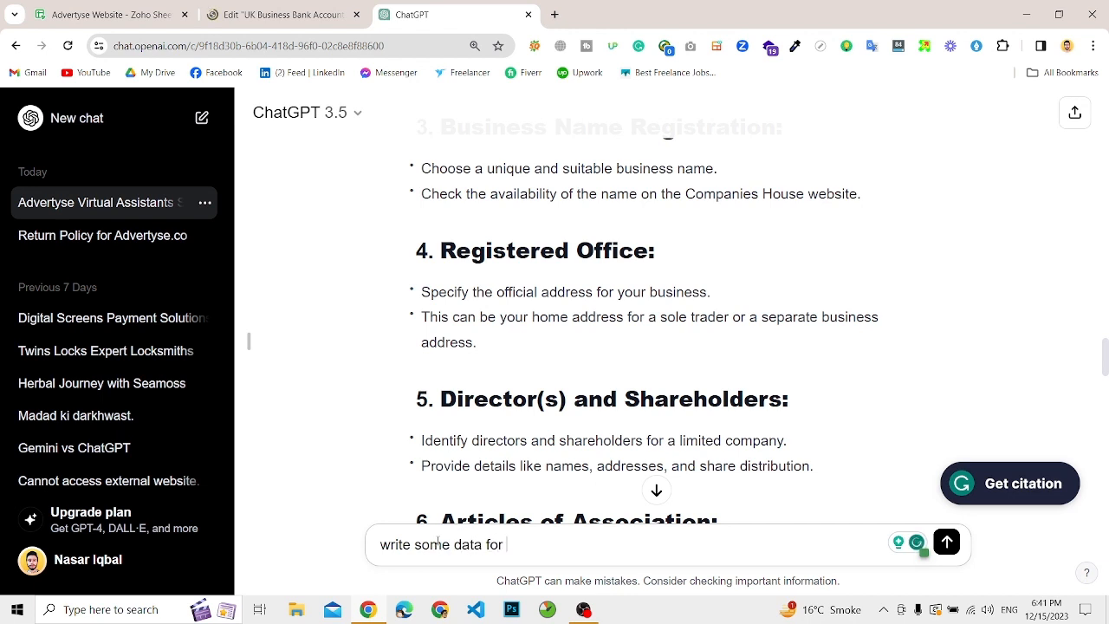
text(page )
text("")
text(U)
text(K )
text(Bs)
key(BackSpace)
text(usiness )
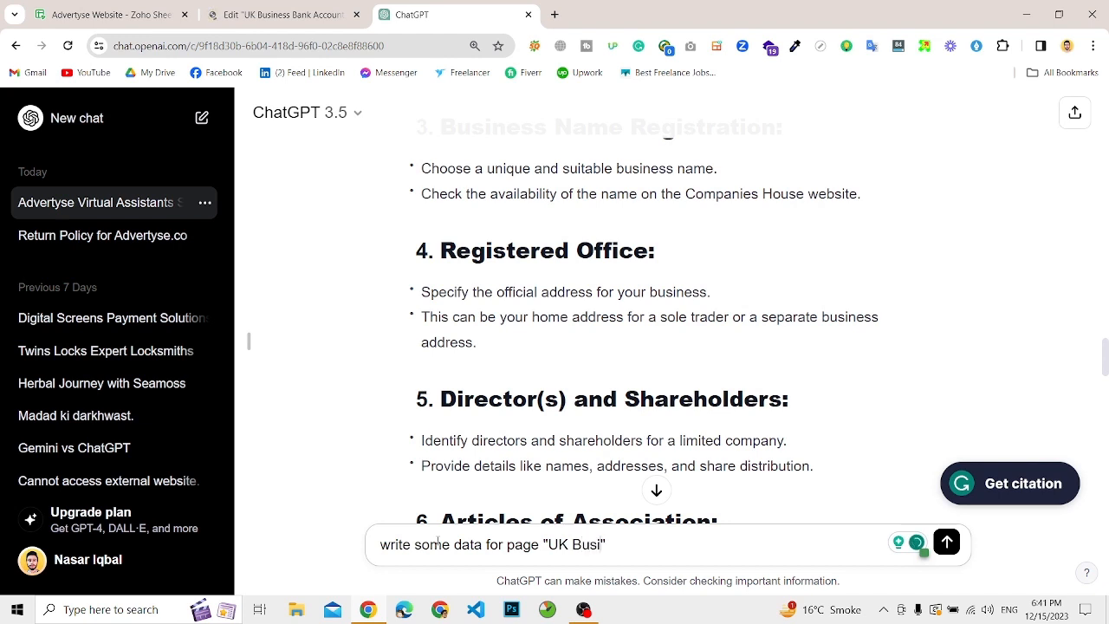
text(BAc)
key(BackSpace)
key(BackSpace)
text(and)
key(BackSpace)
text(k Account )
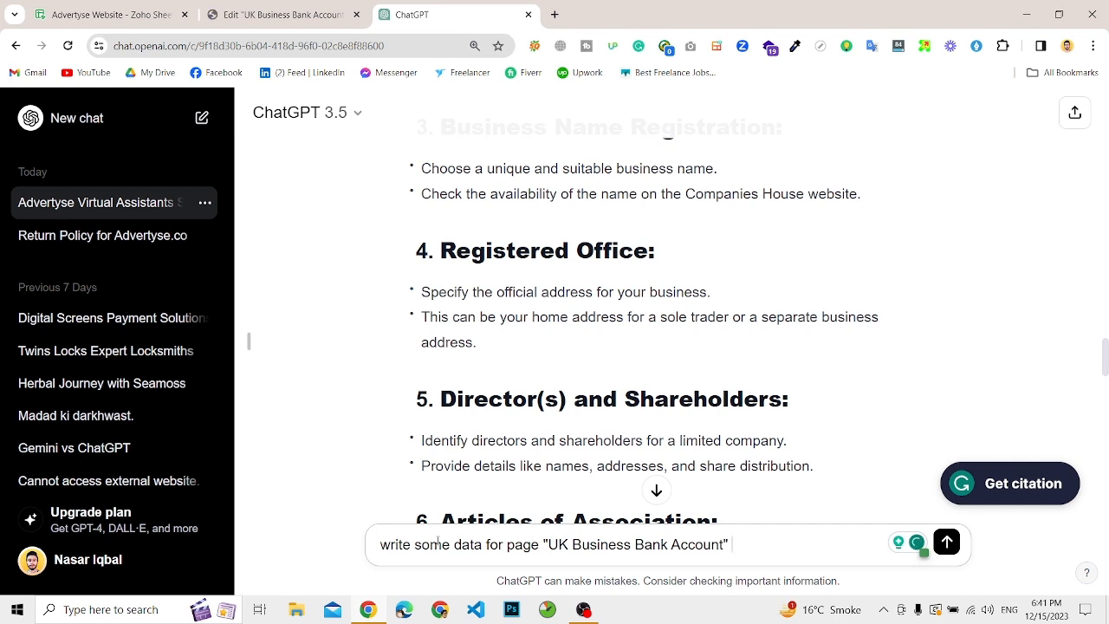
text(write it)
text( with)
Step: Extend the prompt with "write it with some headings" and send it
key(BackSpace)
key(BackSpace)
key(BackSpace)
key(BackSpace)
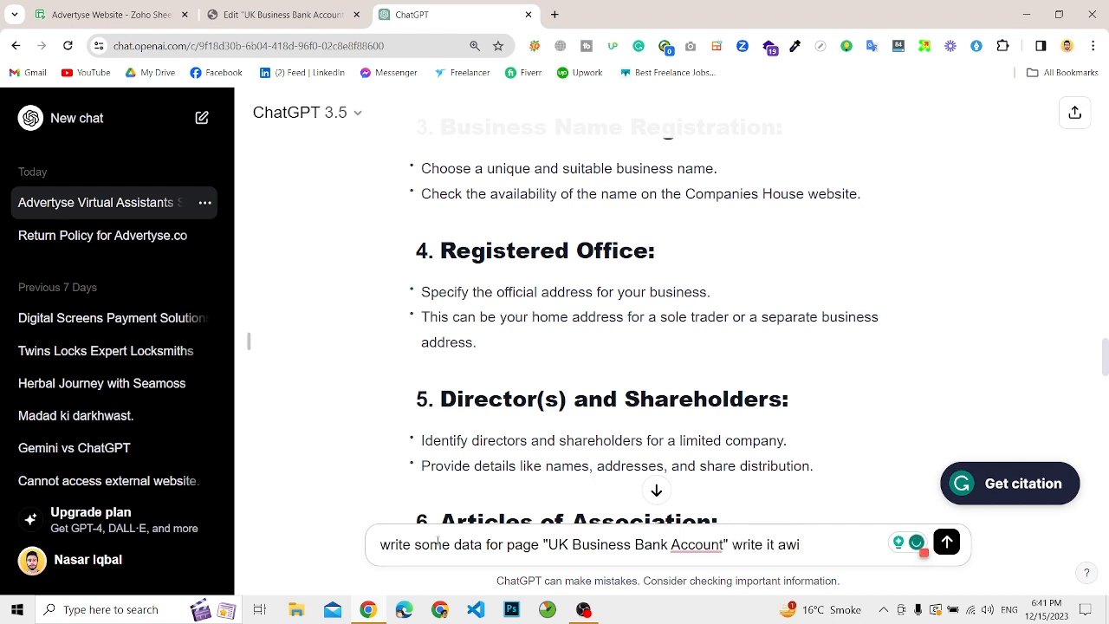
text(with some headings)
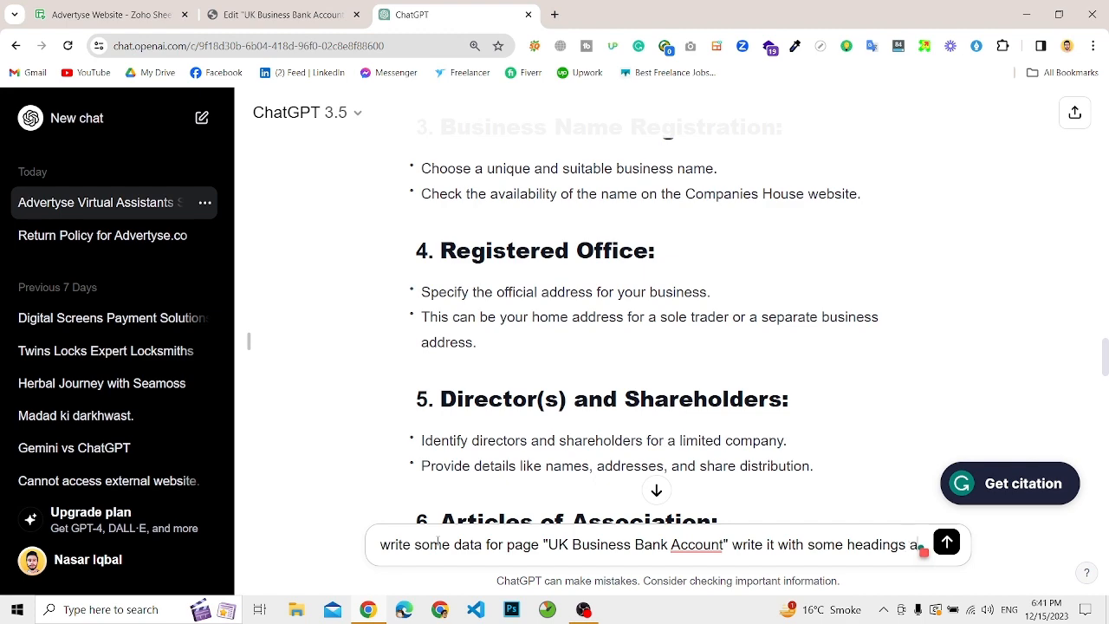
key(Return)
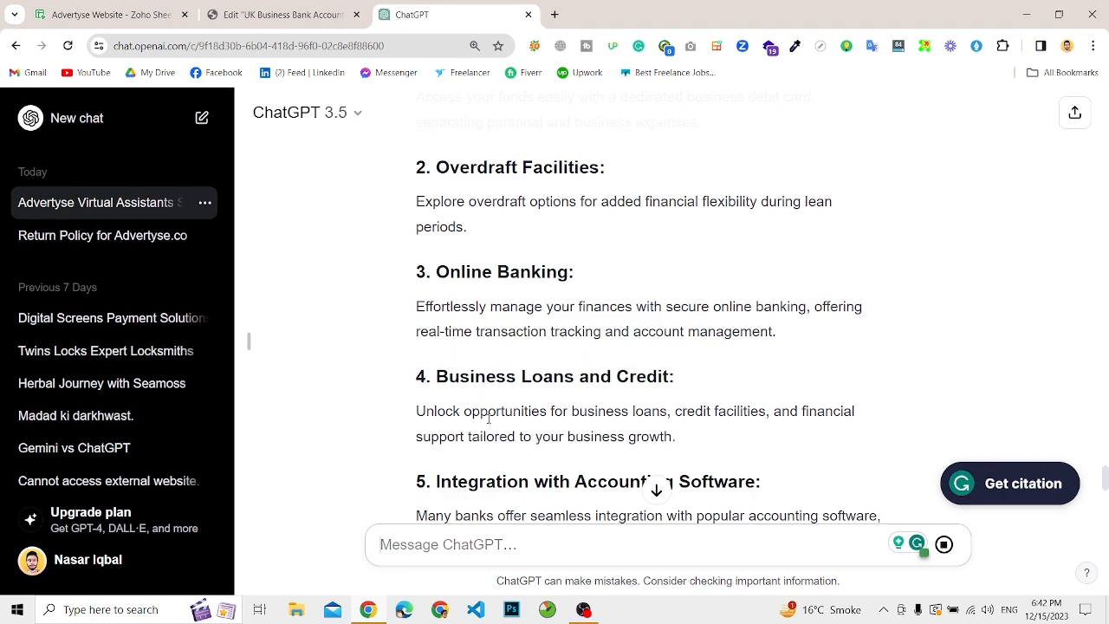
Step: Skim the generated page copy in ChatGPT and the template's sections in the Elementor editor
scroll(489, 419, down, 10)
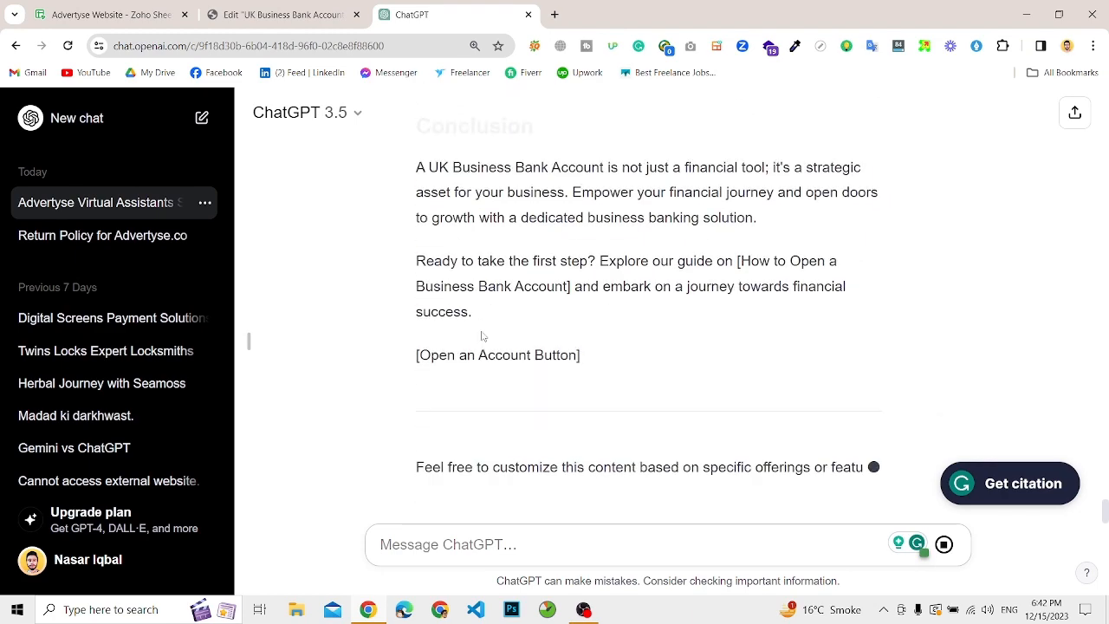
scroll(483, 331, up, 3)
scroll(483, 331, up, 15)
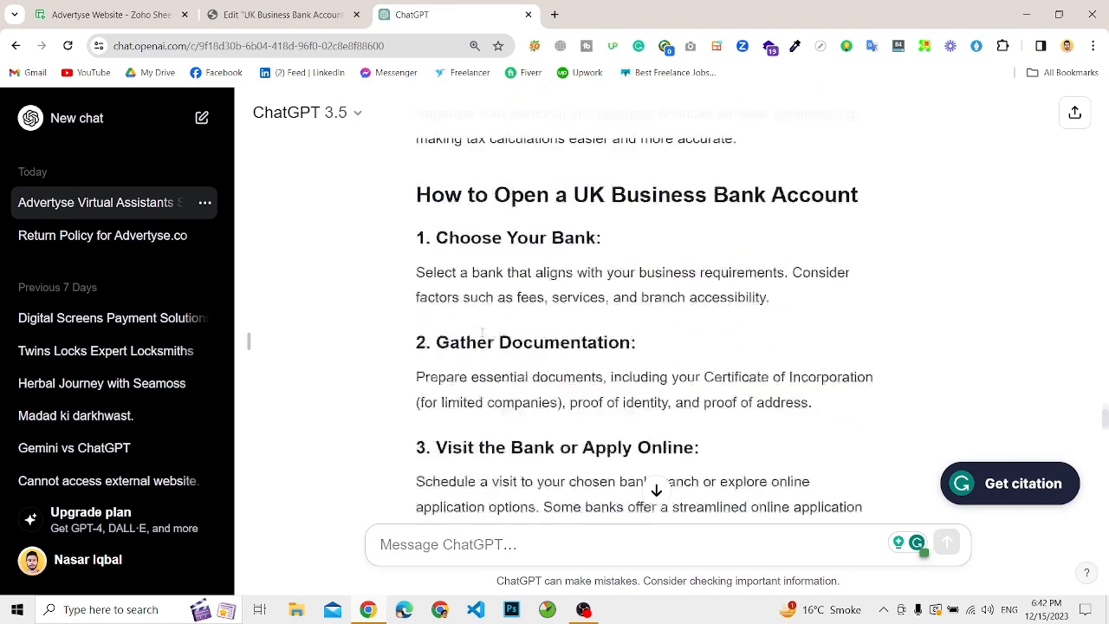
click(282, 15)
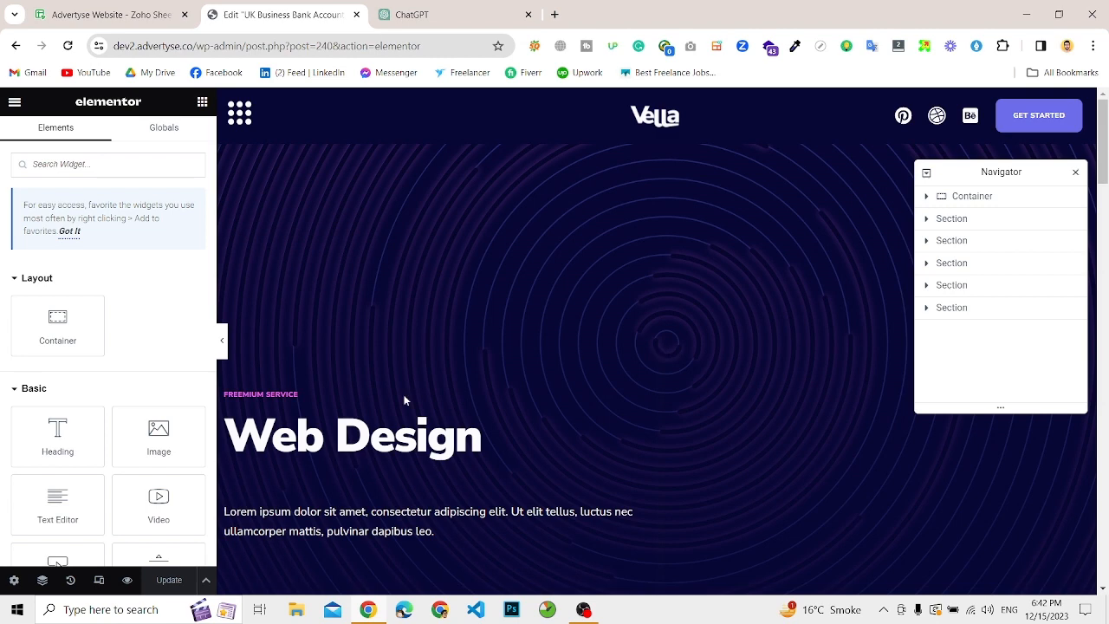
scroll(344, 448, down, 10)
scroll(580, 346, down, 5)
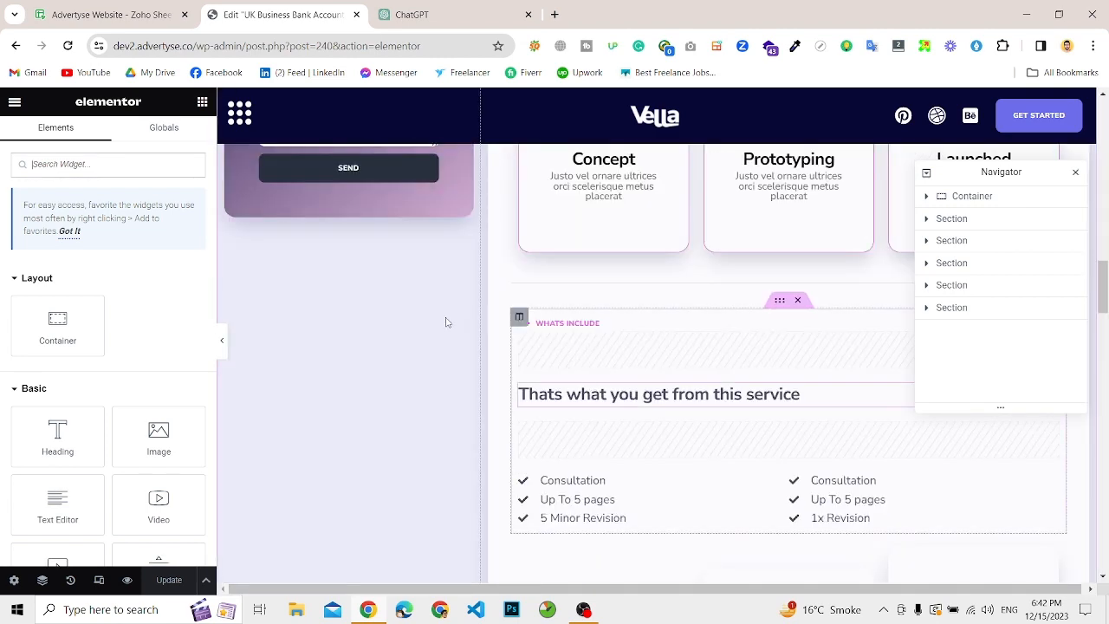
scroll(446, 322, up, 15)
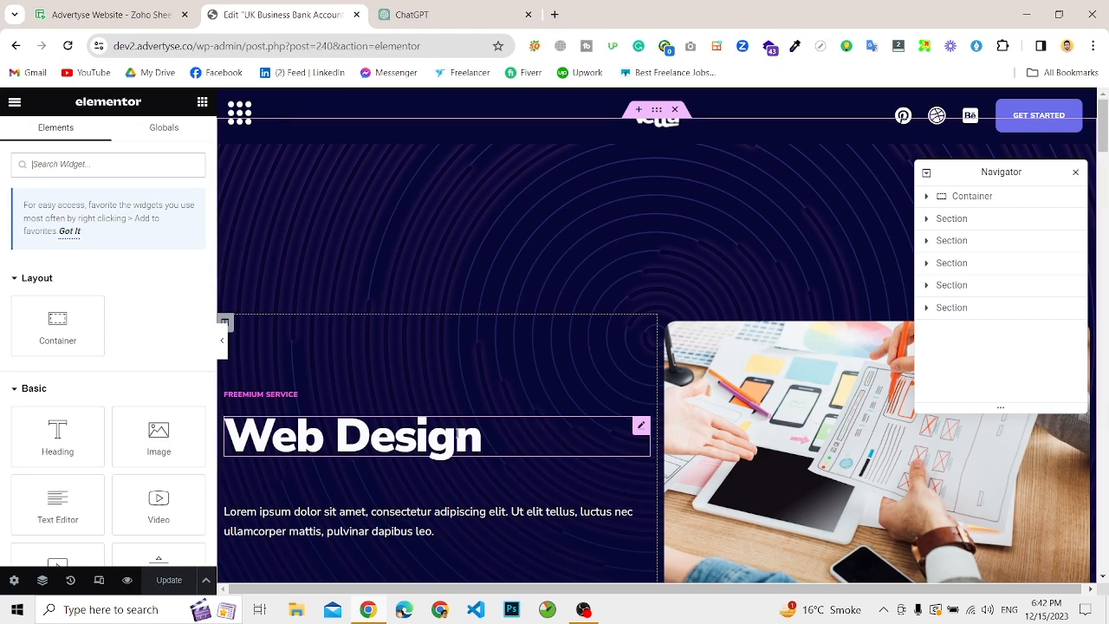
Step: Select the "Web Design" heading for editing and copy "Your Gateway to Financial Success" from the ChatGPT answer's title
click(390, 436)
click(430, 7)
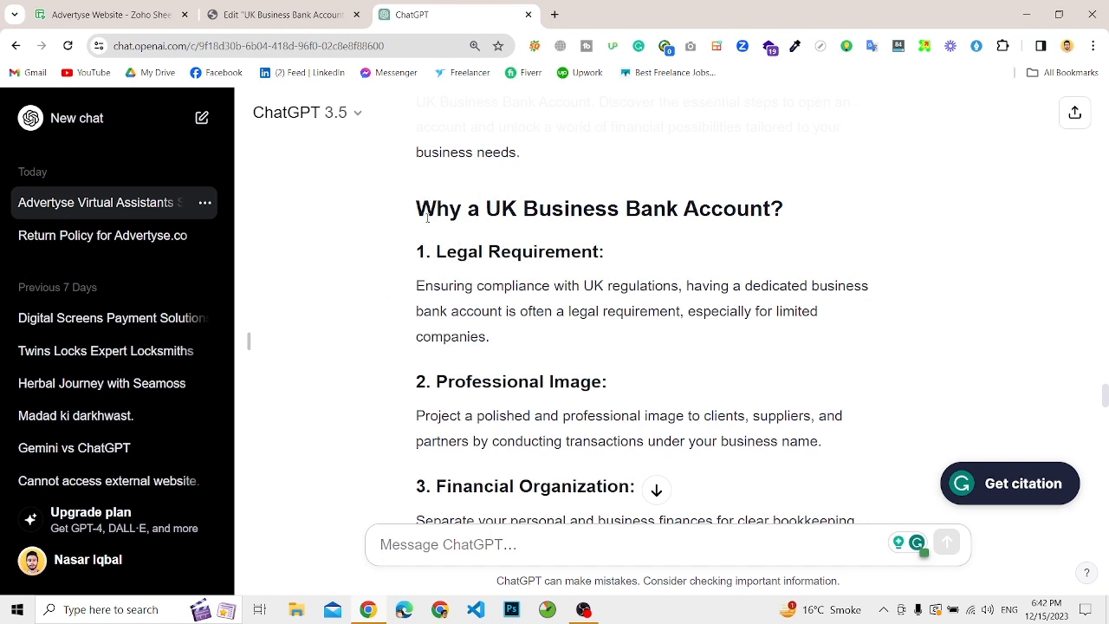
scroll(532, 270, up, 2)
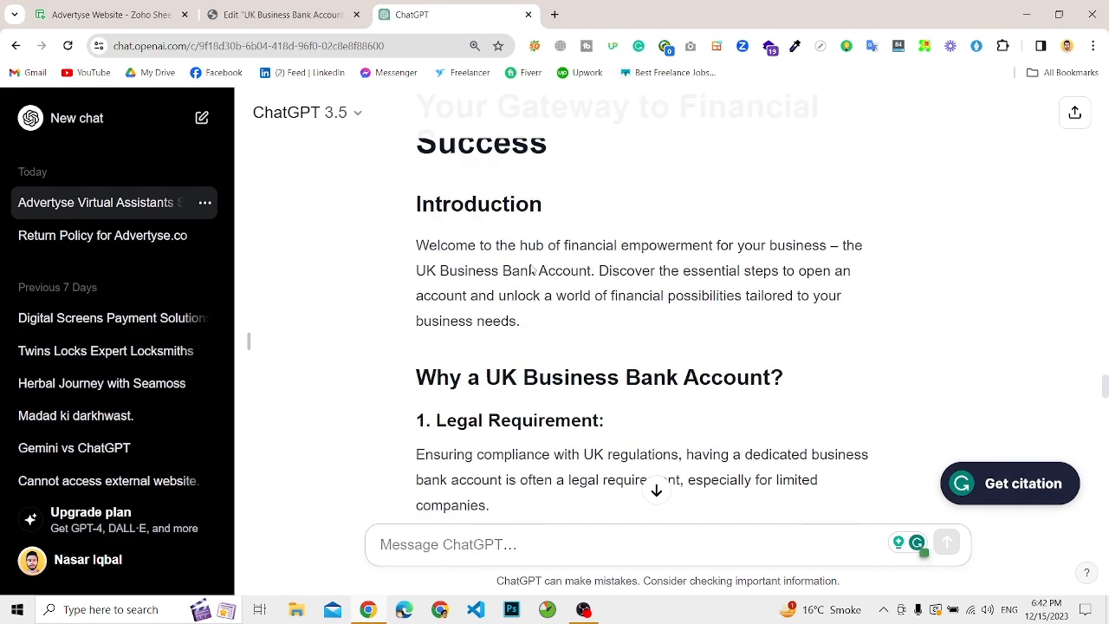
scroll(599, 387, up, 12)
scroll(600, 385, down, 8)
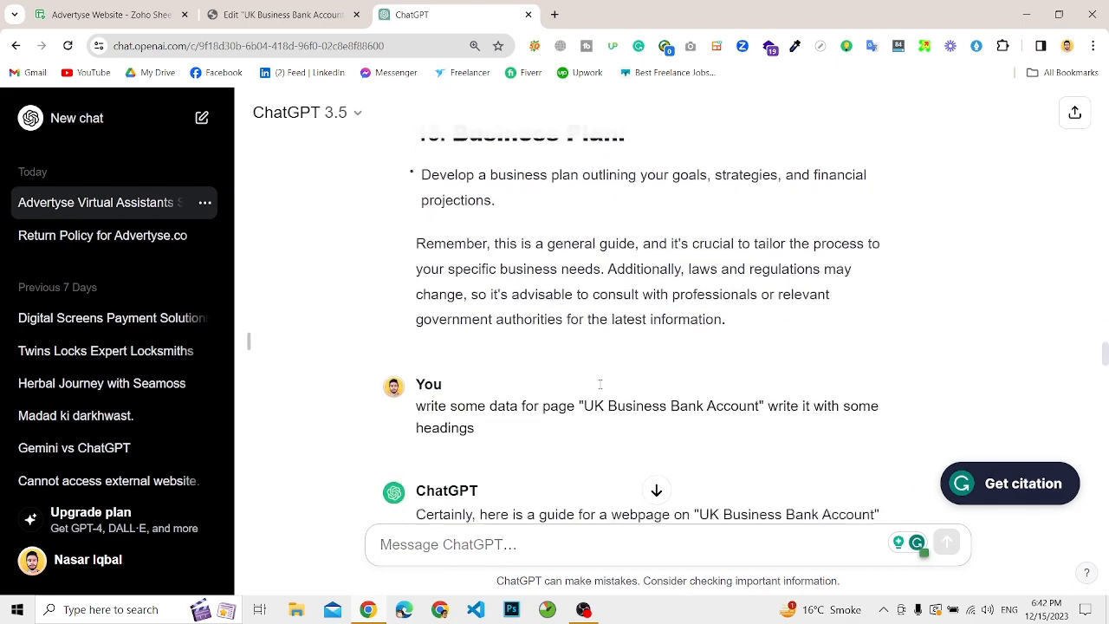
scroll(599, 384, down, 3)
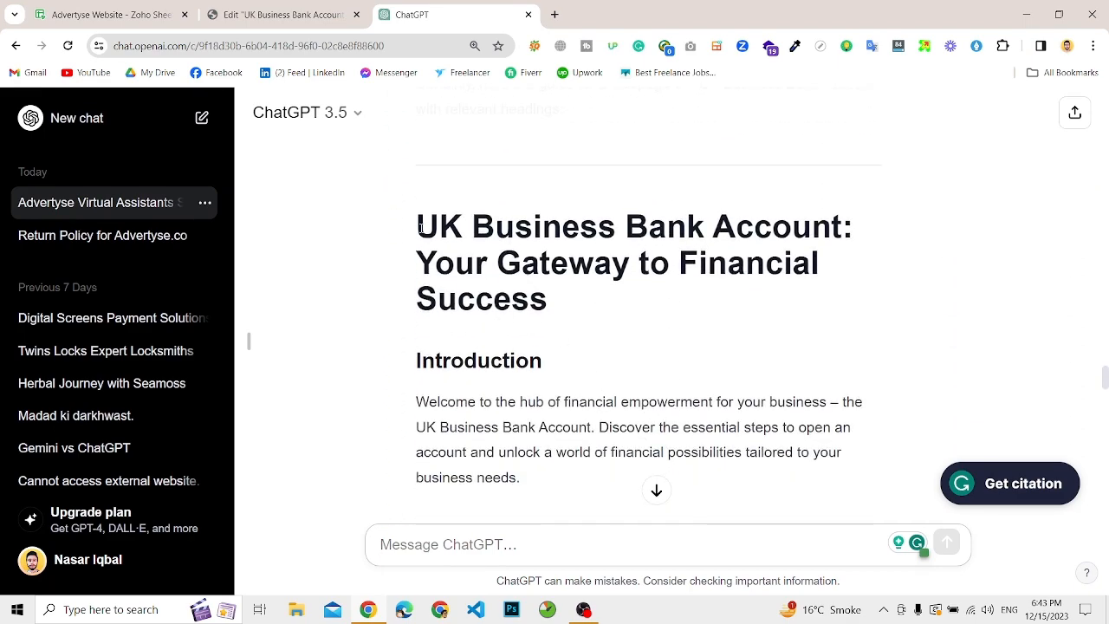
drag(424, 230, 568, 231)
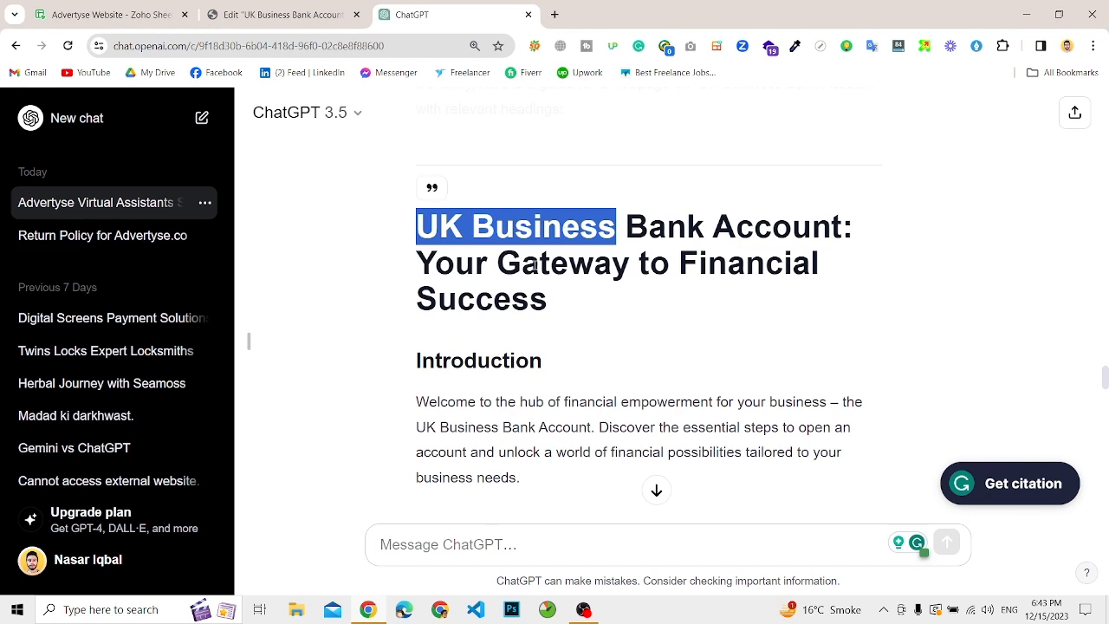
click(448, 261)
drag(422, 271, 557, 305)
key(ctrl+c)
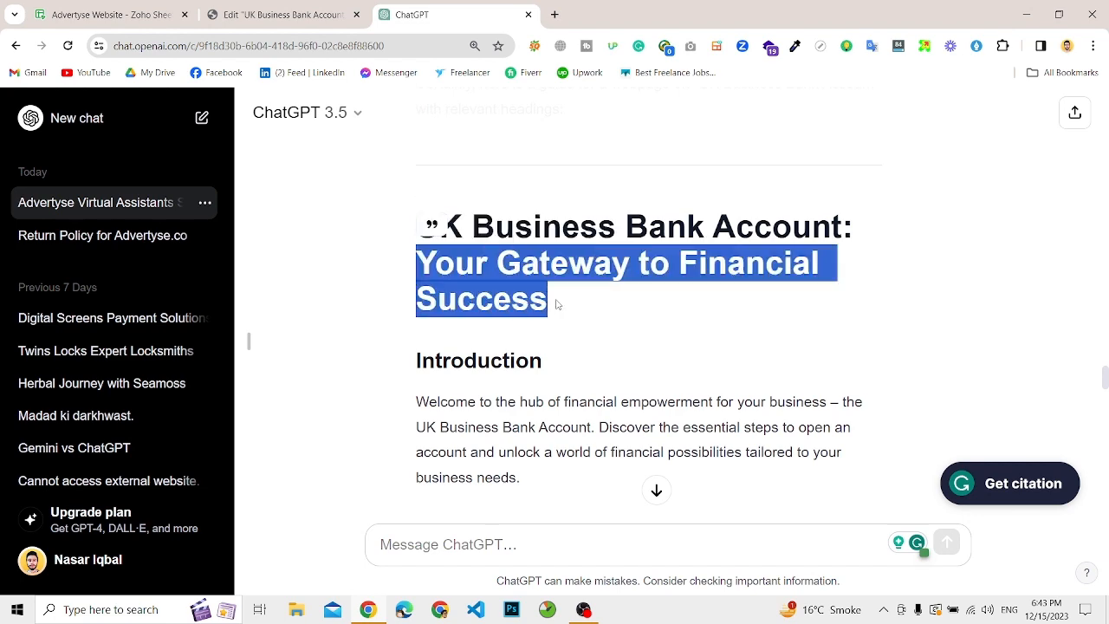
Step: Back in the Elementor editor, replace the "Web Design" heading's title with "Your Gateway to Financial Success"
click(284, 15)
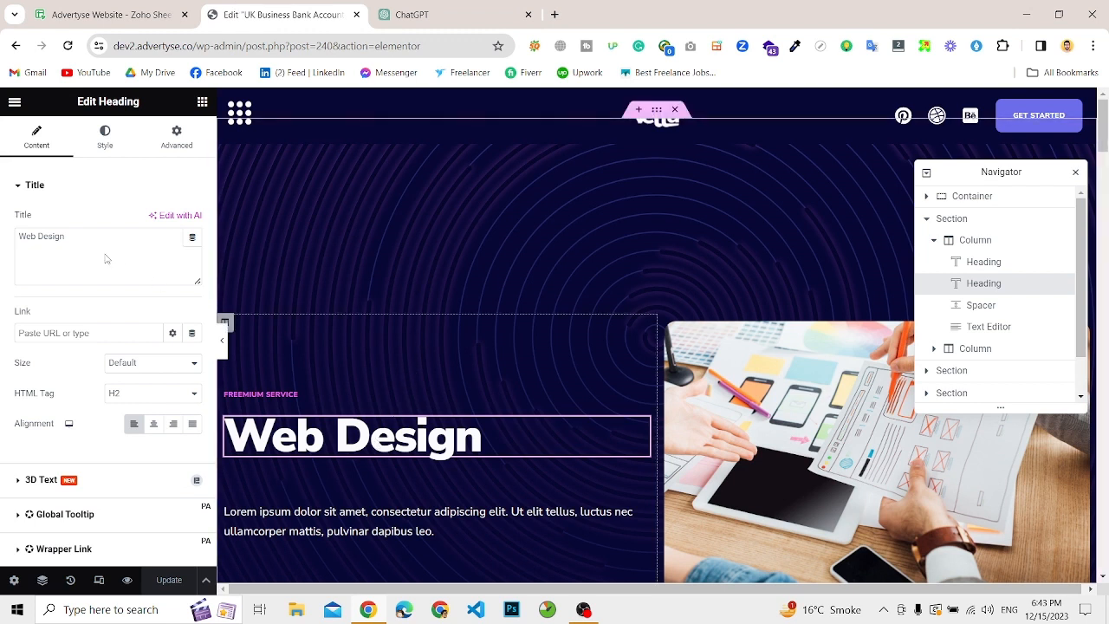
double_click(52, 237)
key(ctrl+a)
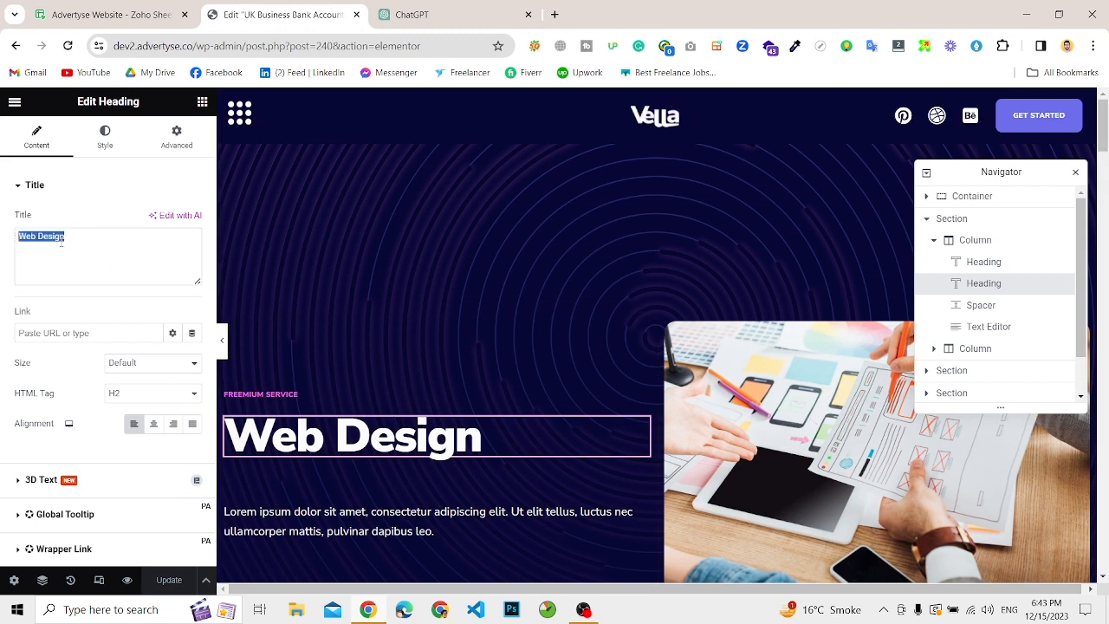
key(ctrl+v)
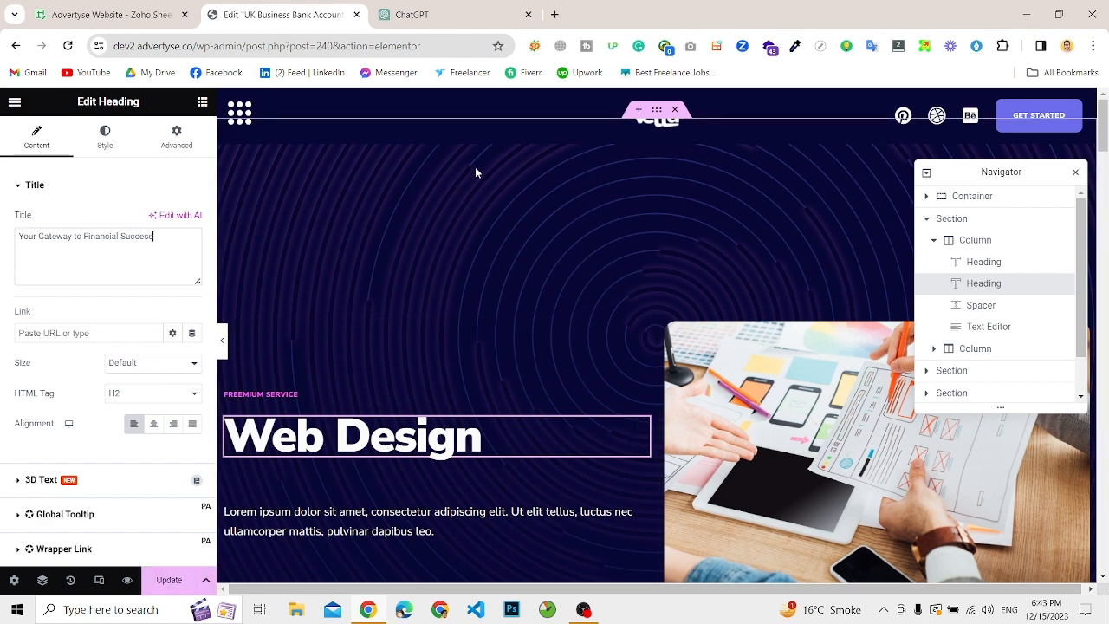
Step: Replace the lorem ipsum text under the hero heading with the Introduction paragraph copied from the ChatGPT answer
click(482, 15)
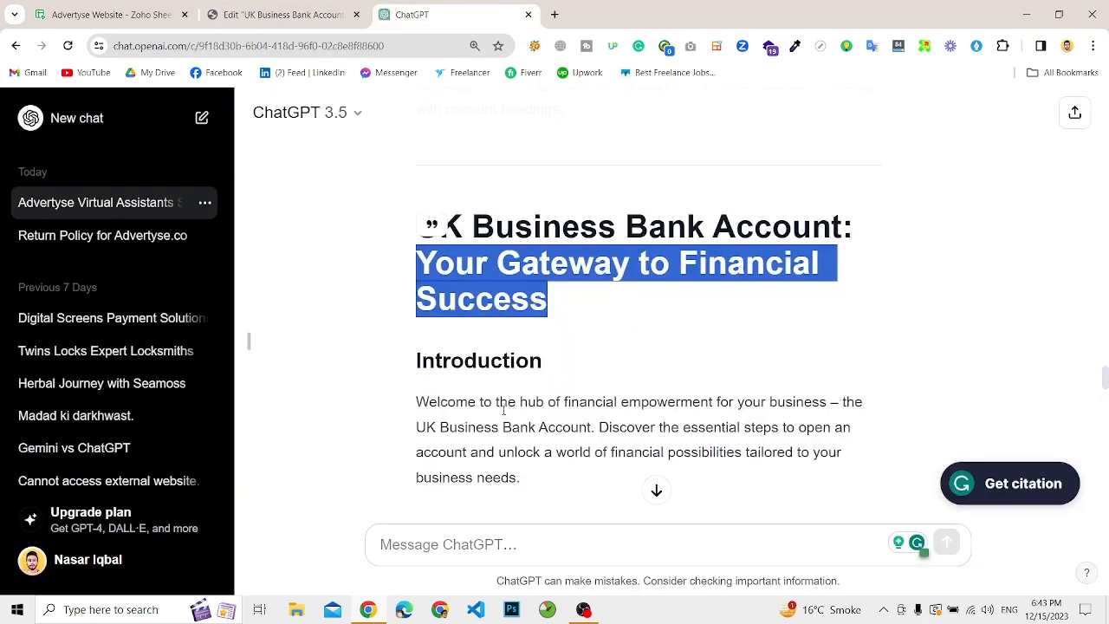
drag(416, 401, 526, 482)
key(ctrl+c)
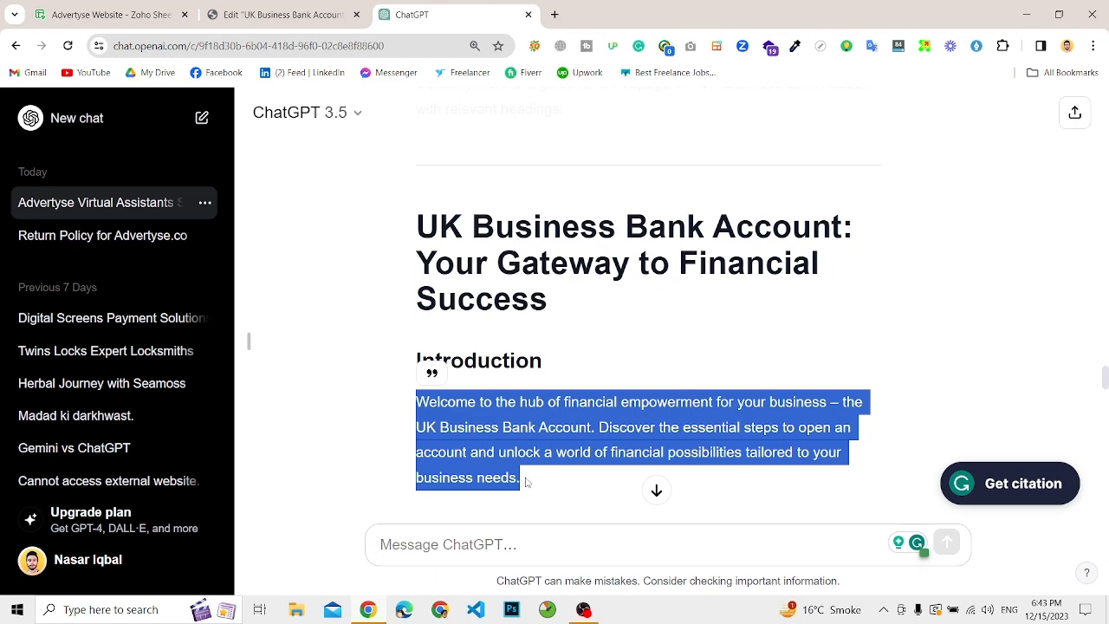
click(346, 17)
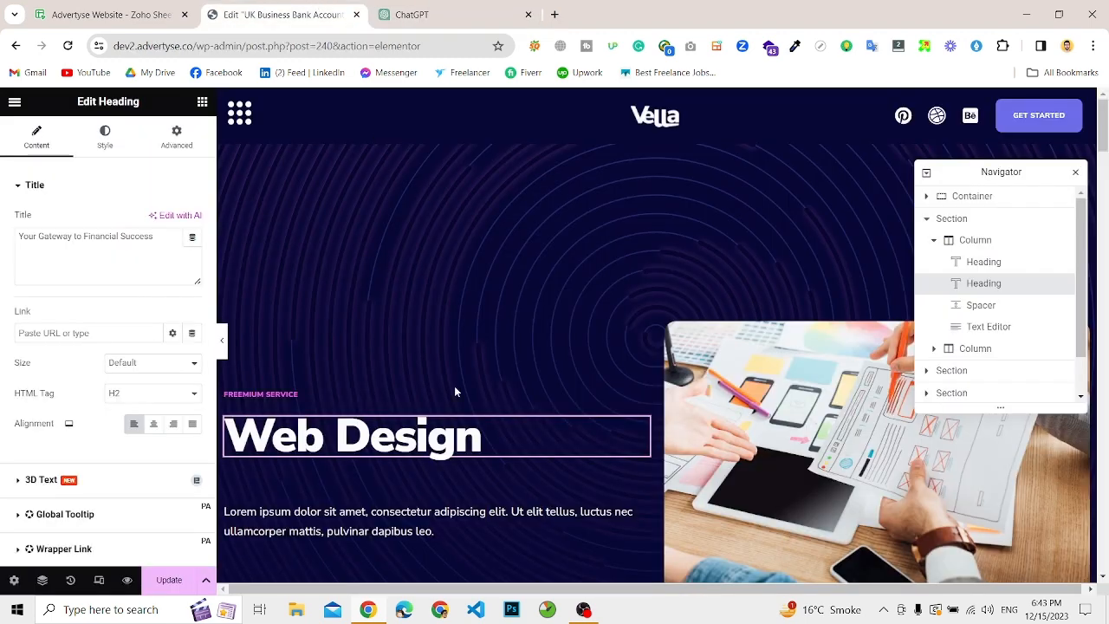
click(355, 530)
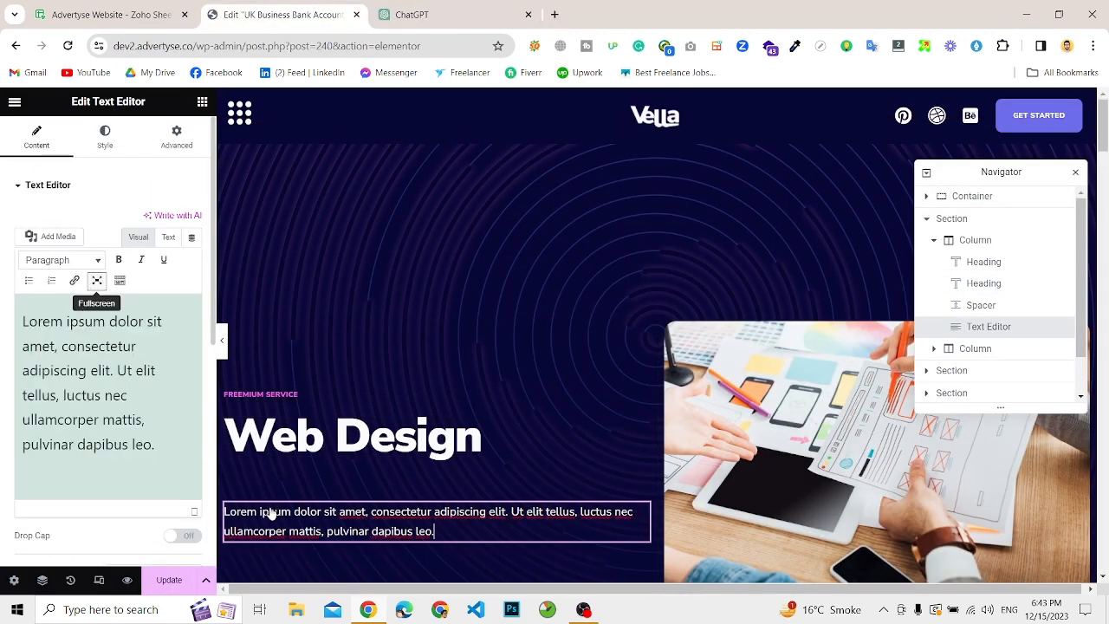
key(ctrl+a)
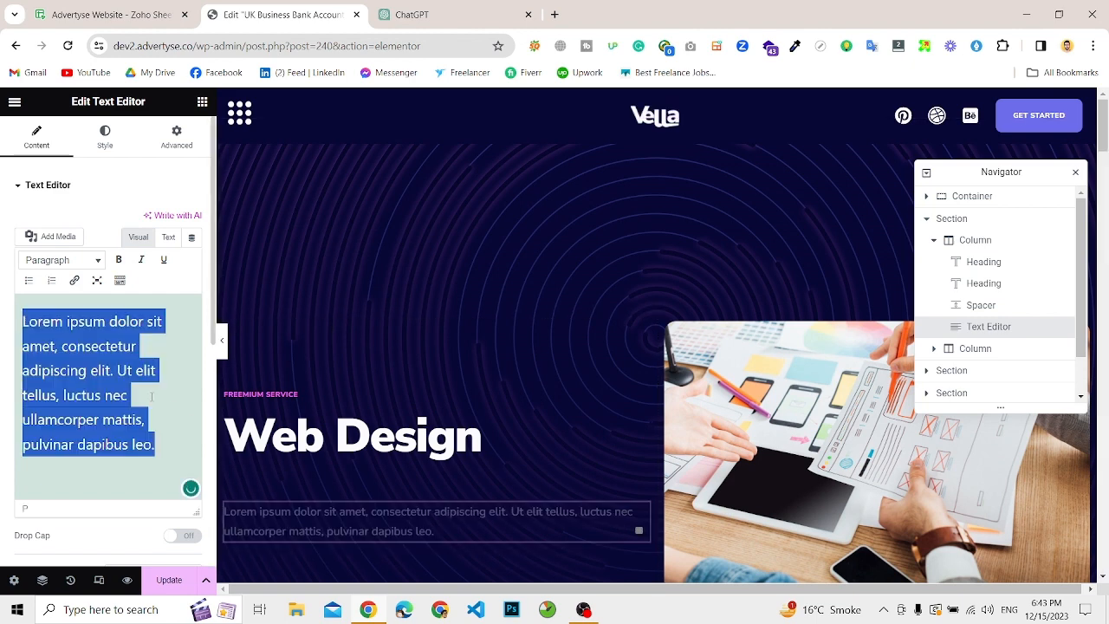
key(ctrl+v)
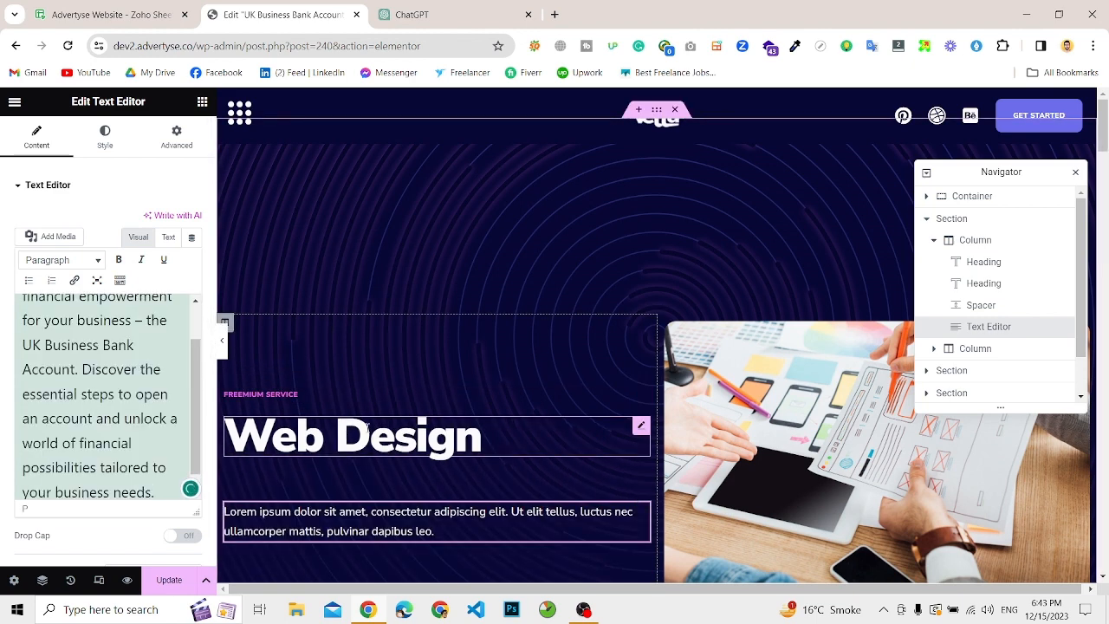
Step: Check the updated hero section and the service cards below it, and return to the generated copy in ChatGPT
click(367, 427)
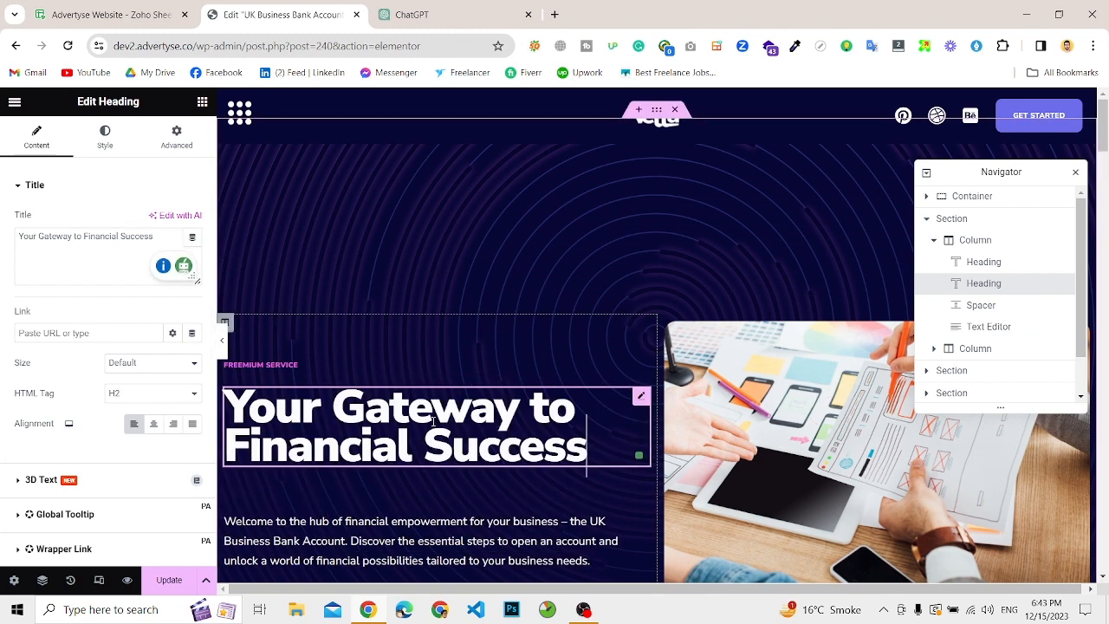
double_click(434, 422)
scroll(504, 510, down, 3)
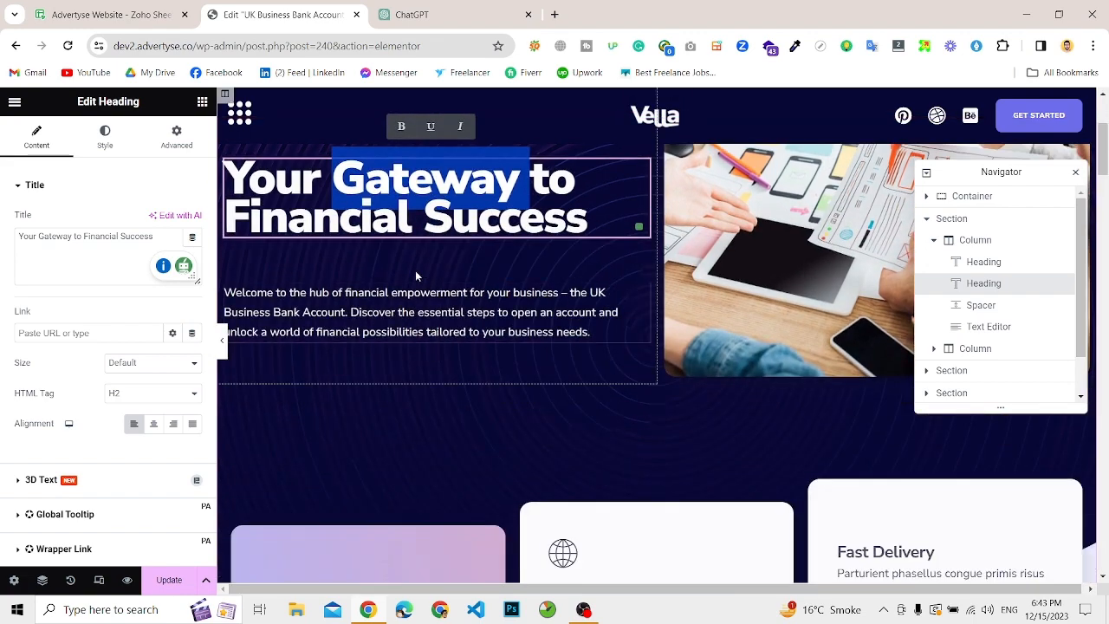
scroll(415, 276, up, 2)
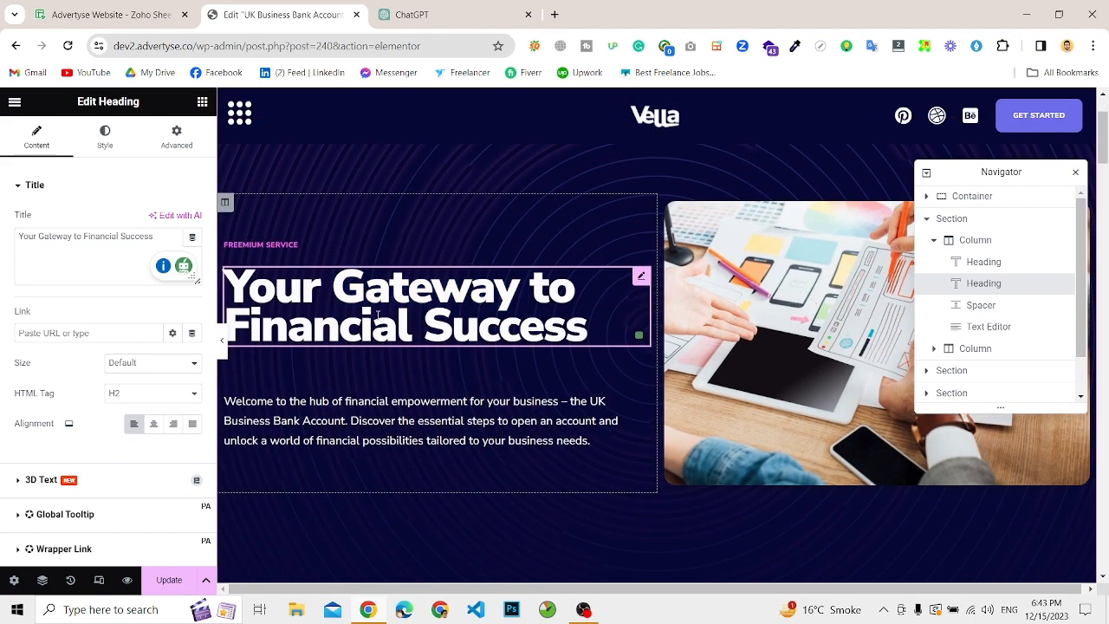
scroll(411, 365, down, 2)
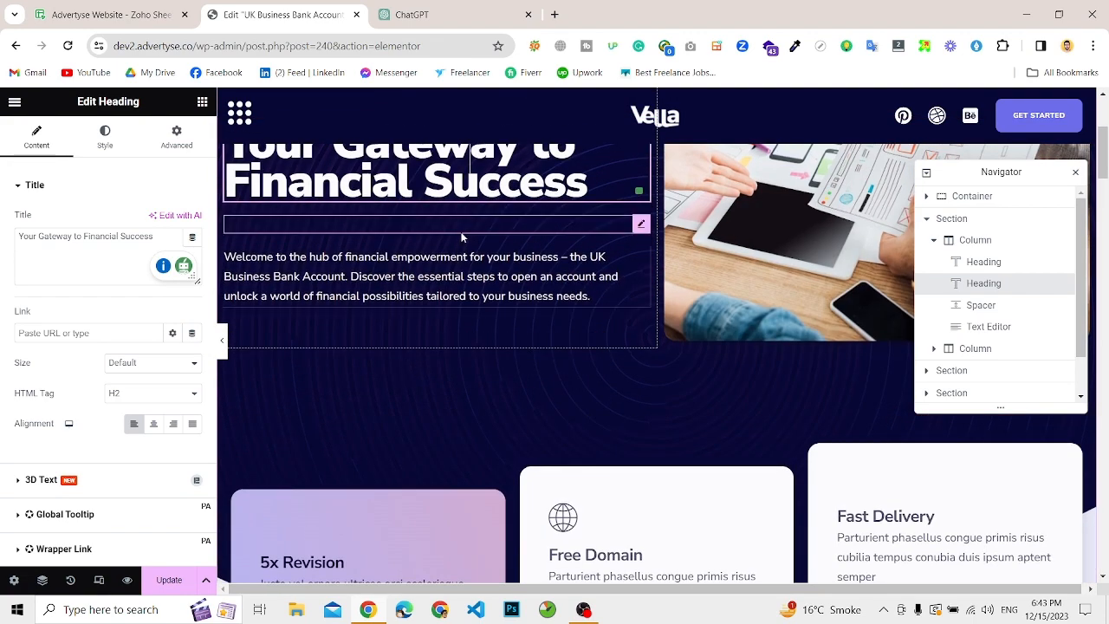
scroll(607, 383, down, 3)
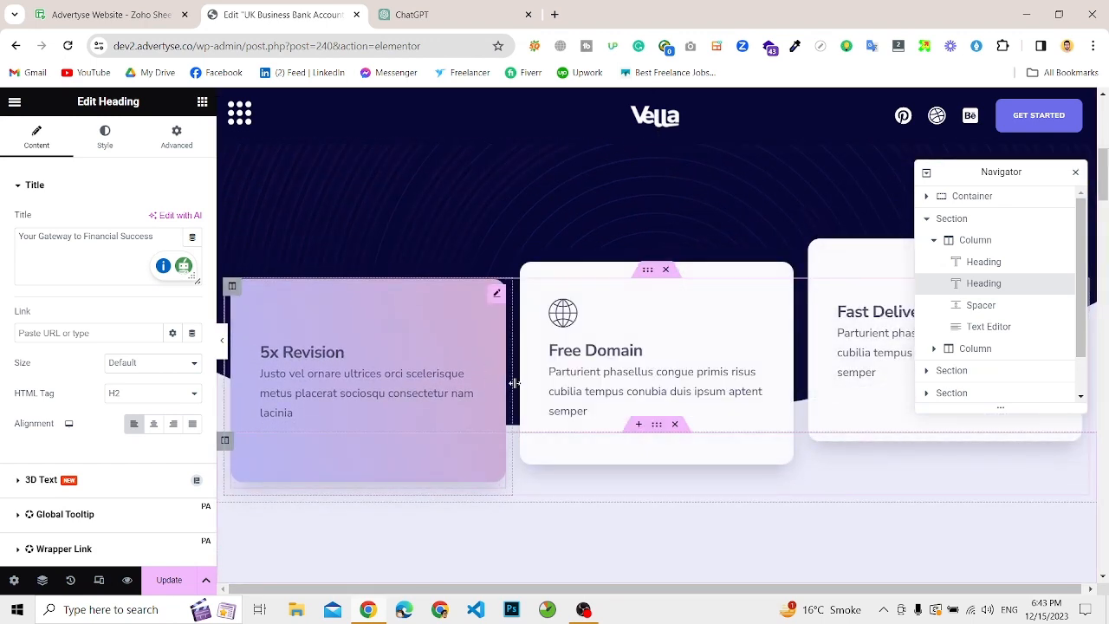
click(425, 14)
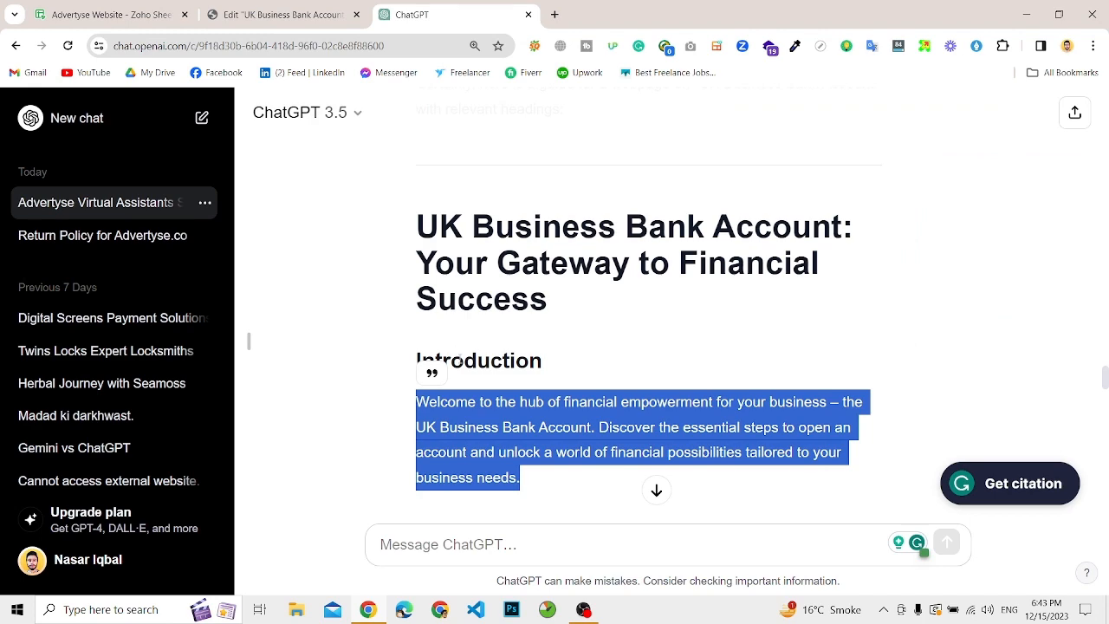
Step: Copy "Legal Requirement" from the ChatGPT answer and use it to replace the "5x Revision" card's title in the Elementor editor
scroll(460, 356, down, 3)
drag(438, 264, 599, 263)
key(ctrl+c)
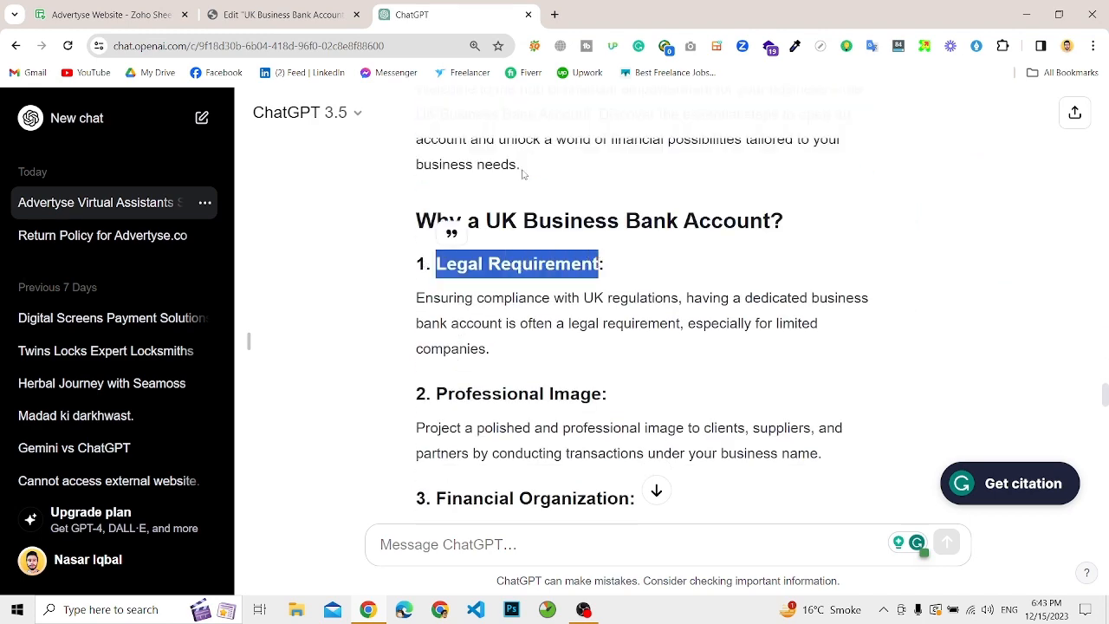
click(282, 14)
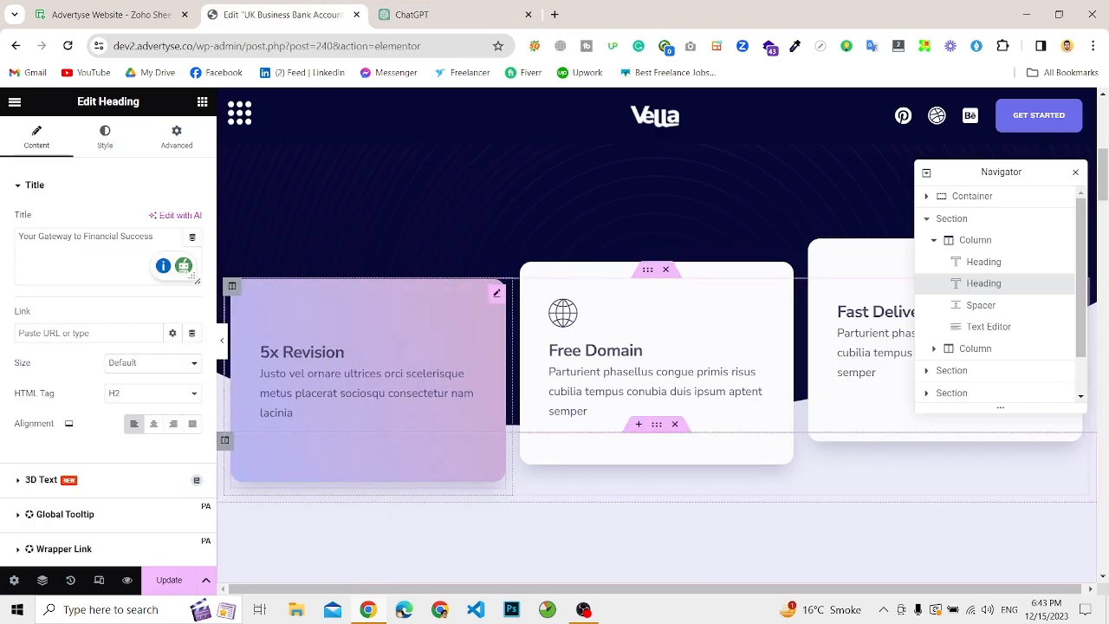
click(303, 353)
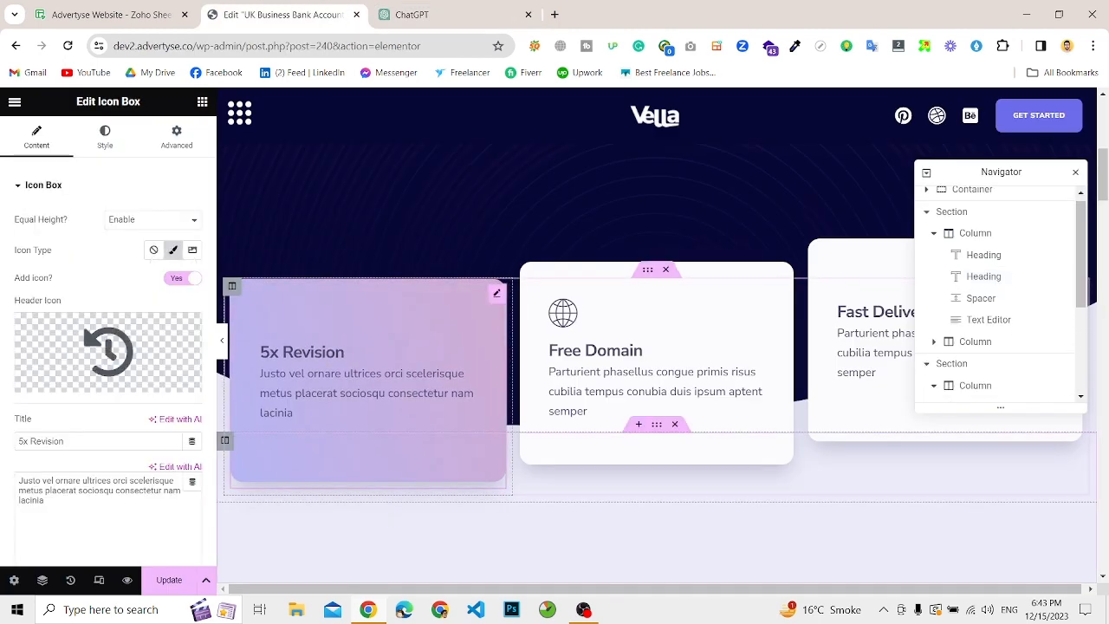
double_click(56, 441)
key(shift+Home)
key(ctrl+v)
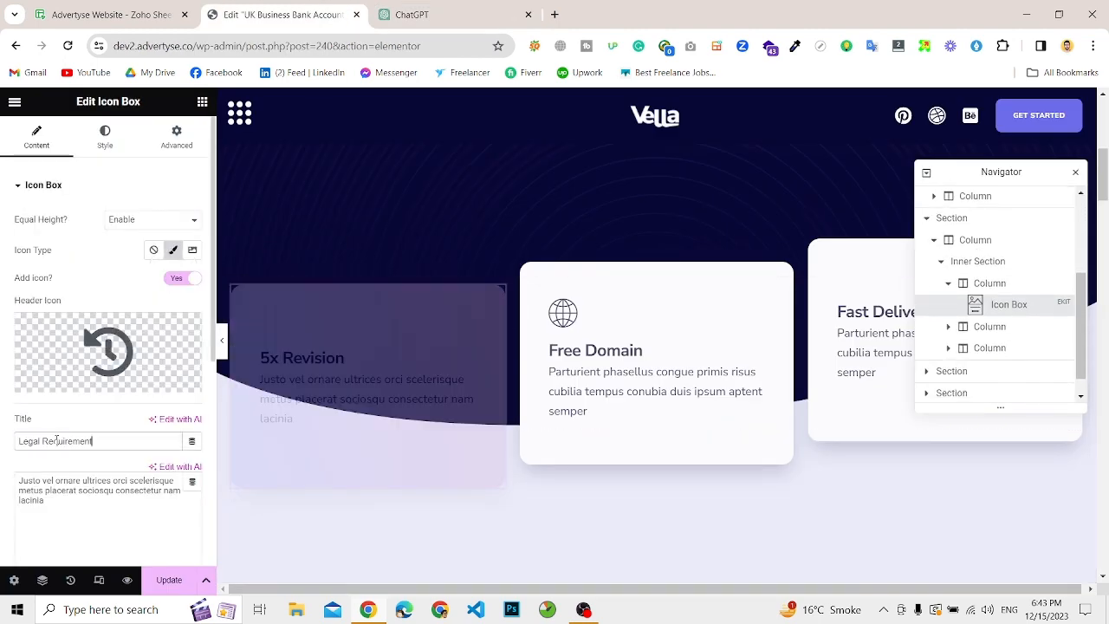
Step: Replace the "Legal Requirement" card's placeholder description with the matching paragraph copied from the ChatGPT answer
key(ctrl+Tab)
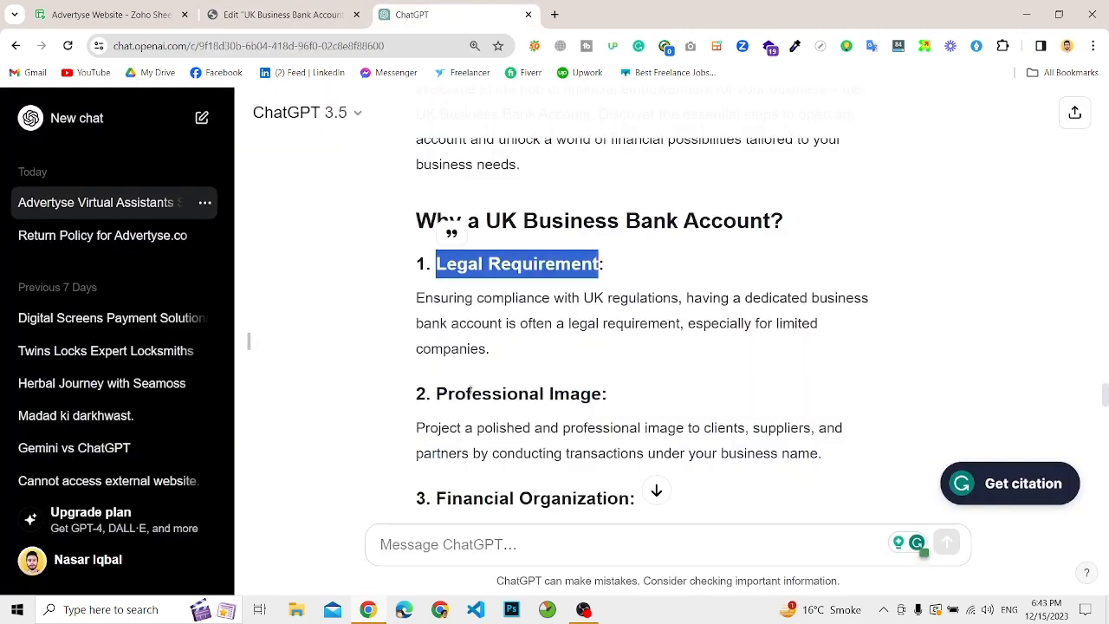
triple_click(432, 314)
key(ctrl+c)
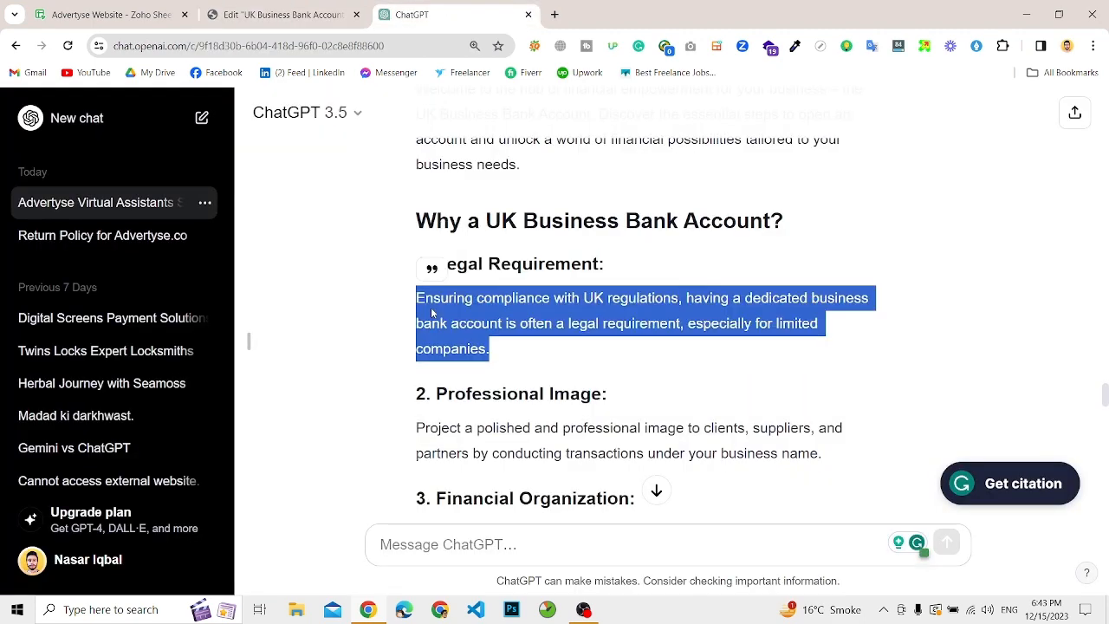
click(277, 15)
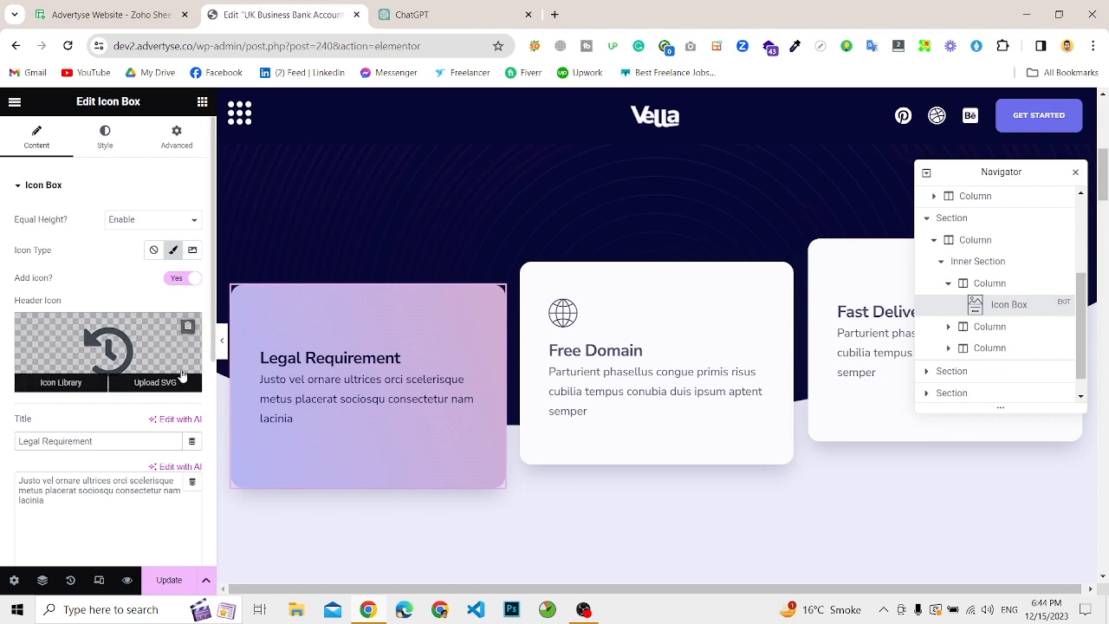
triple_click(83, 487)
key(ctrl+v)
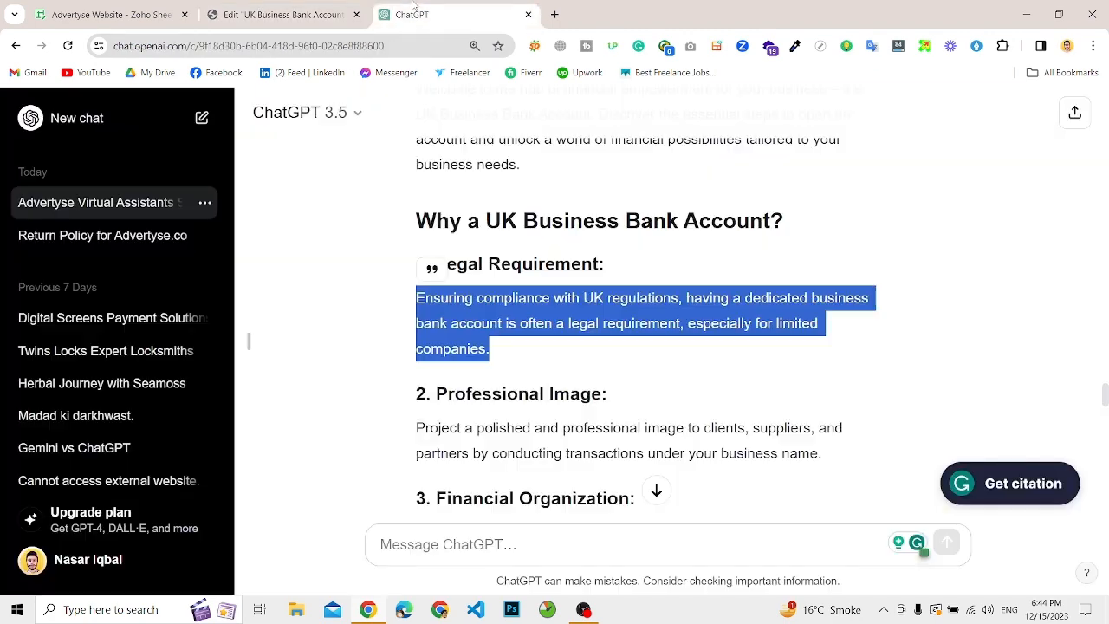
Step: Replace the "Free Domain" card's title with "Professional Image" copied from ChatGPT and clear the card's placeholder description
click(412, 15)
drag(432, 392, 614, 396)
key(ctrl+c)
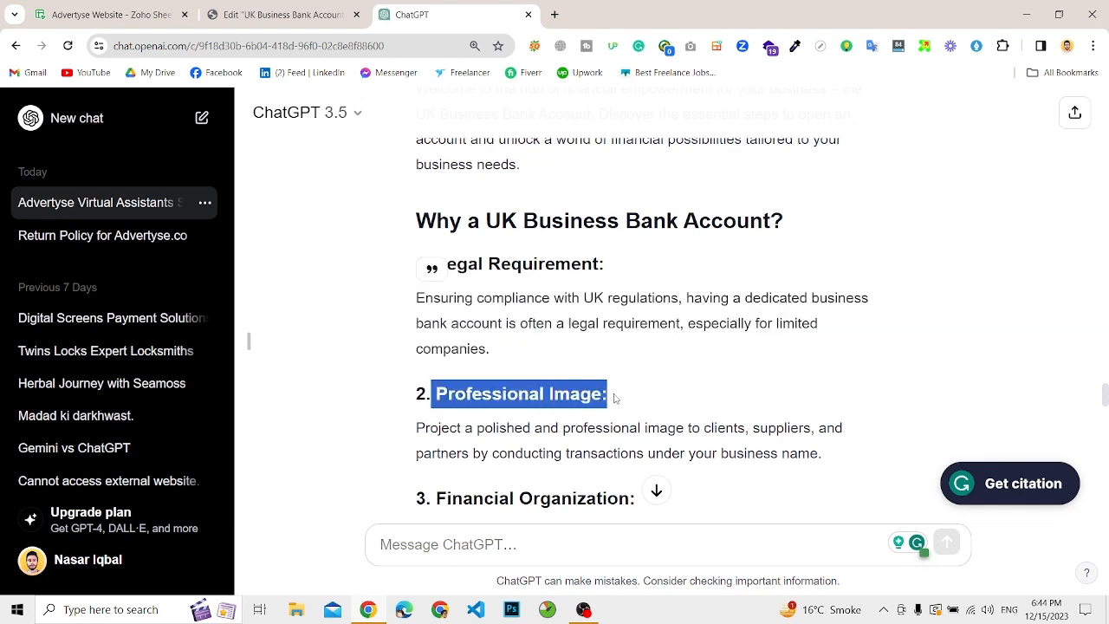
click(232, 6)
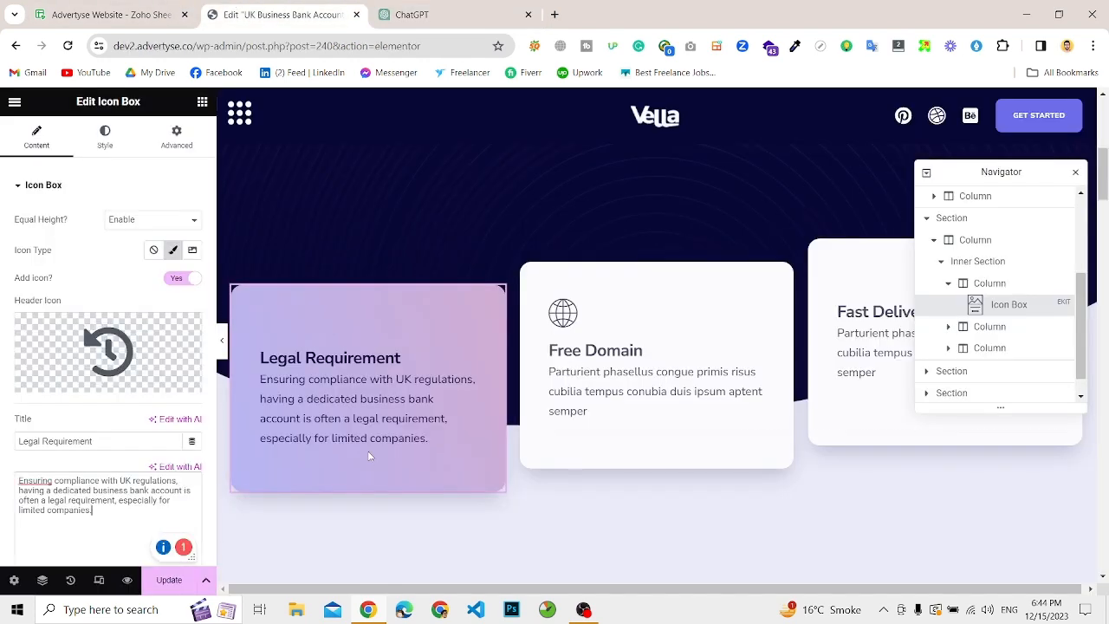
click(580, 366)
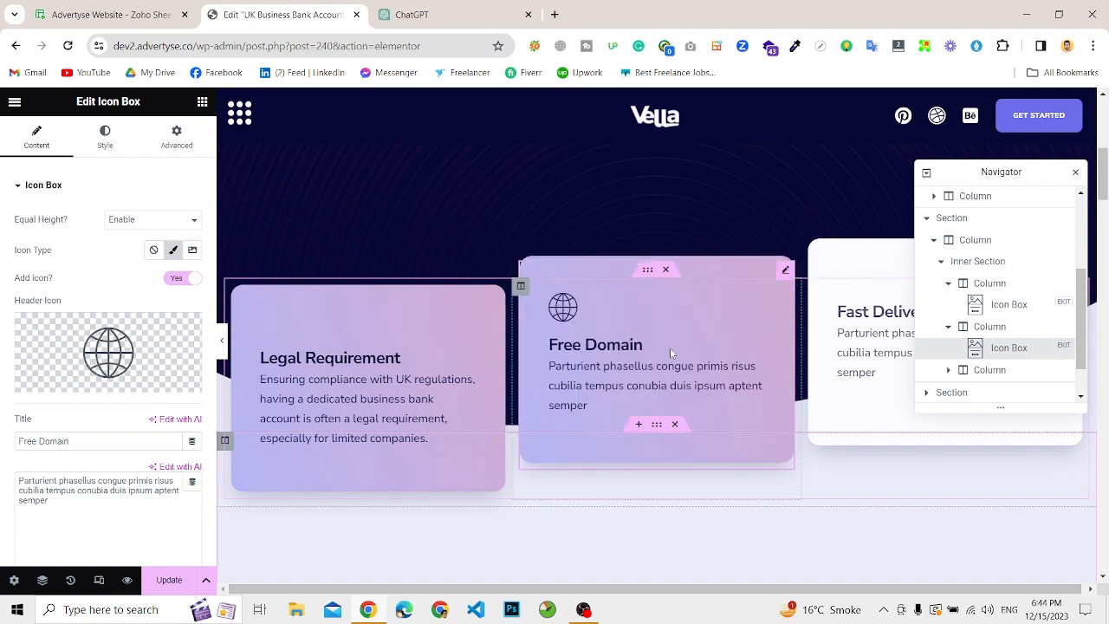
triple_click(90, 492)
key(ctrl+v)
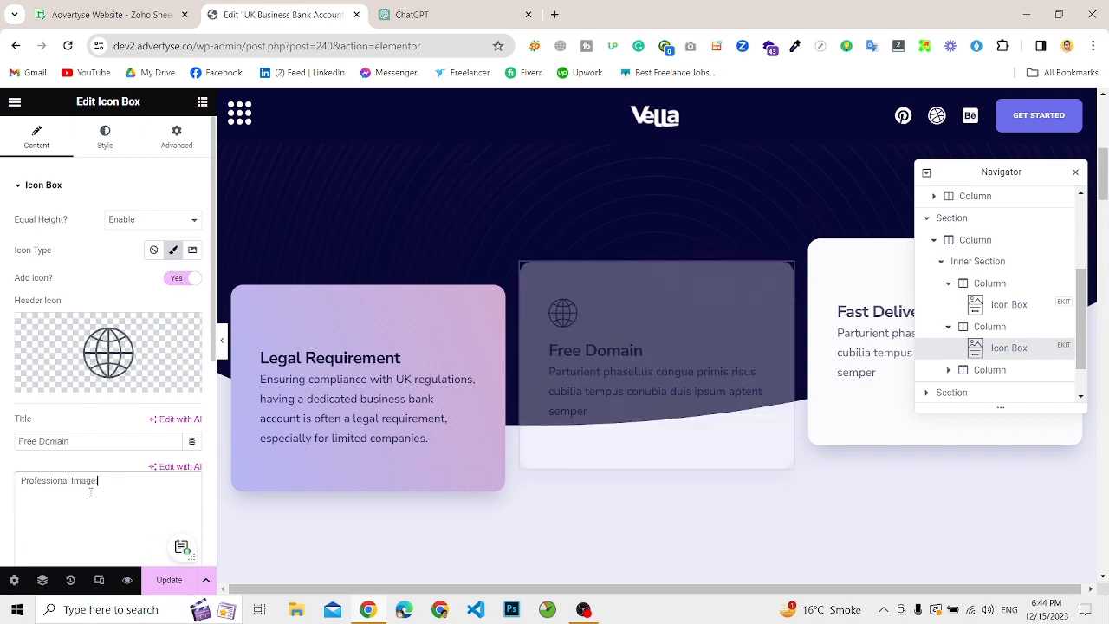
triple_click(90, 482)
key(ctrl+c)
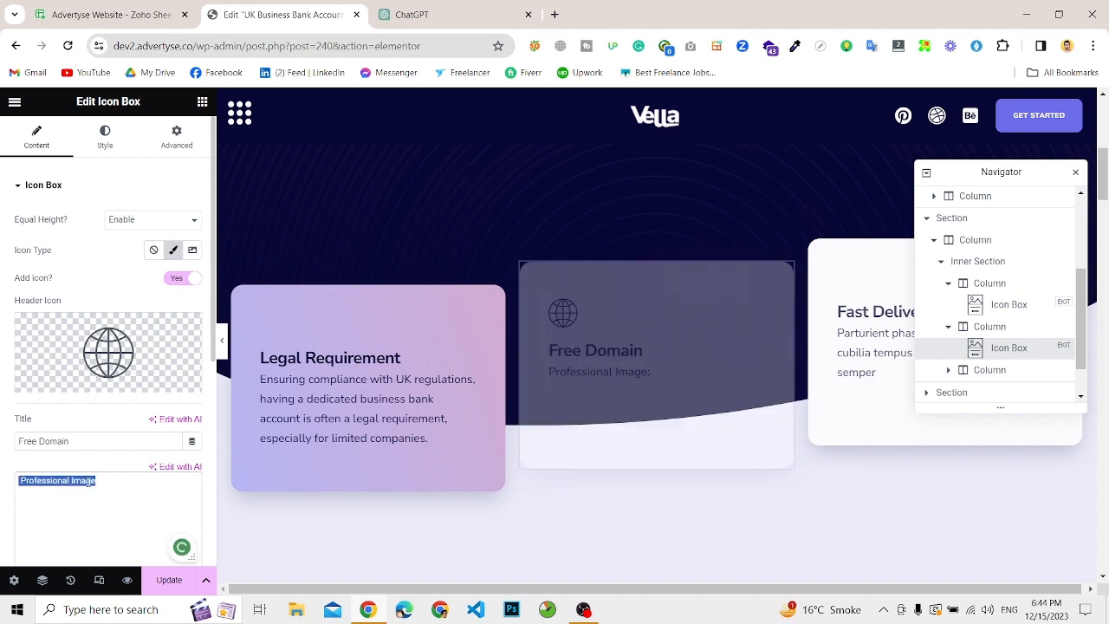
key(BackSpace)
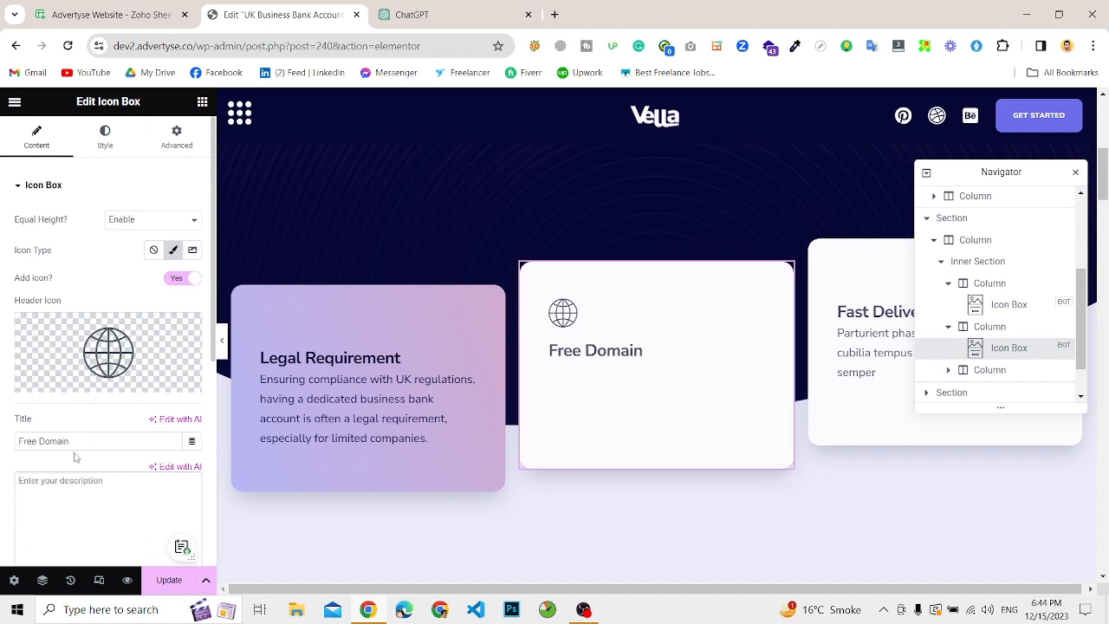
triple_click(57, 441)
key(ctrl+v)
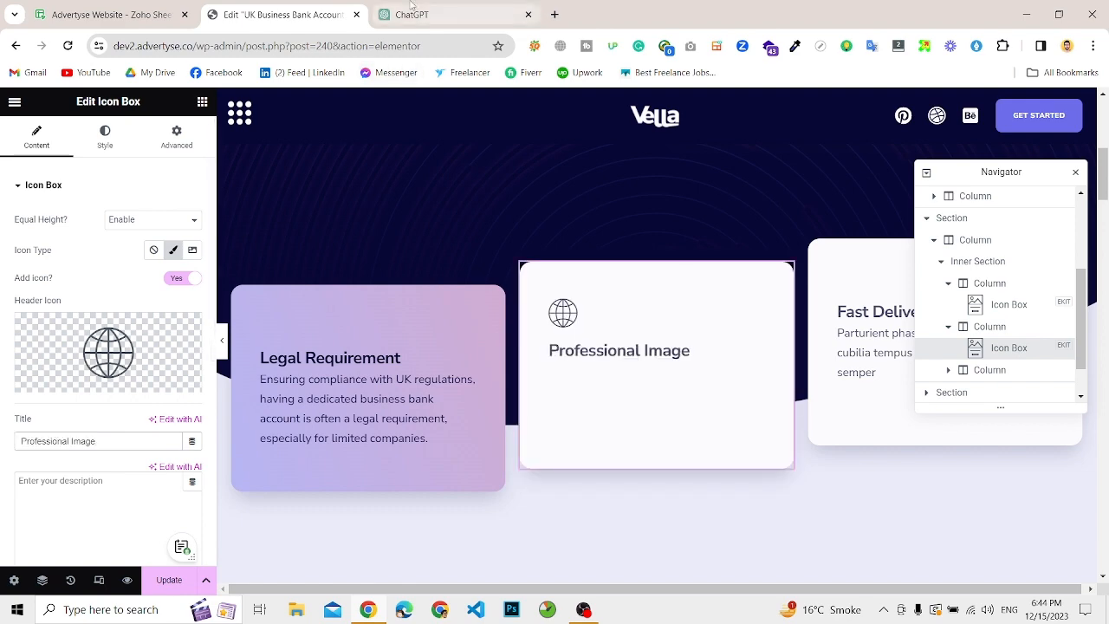
Step: Fill the "Professional Image" card's description with the matching paragraph copied from the ChatGPT answer
click(433, 15)
triple_click(477, 450)
key(ctrl+c)
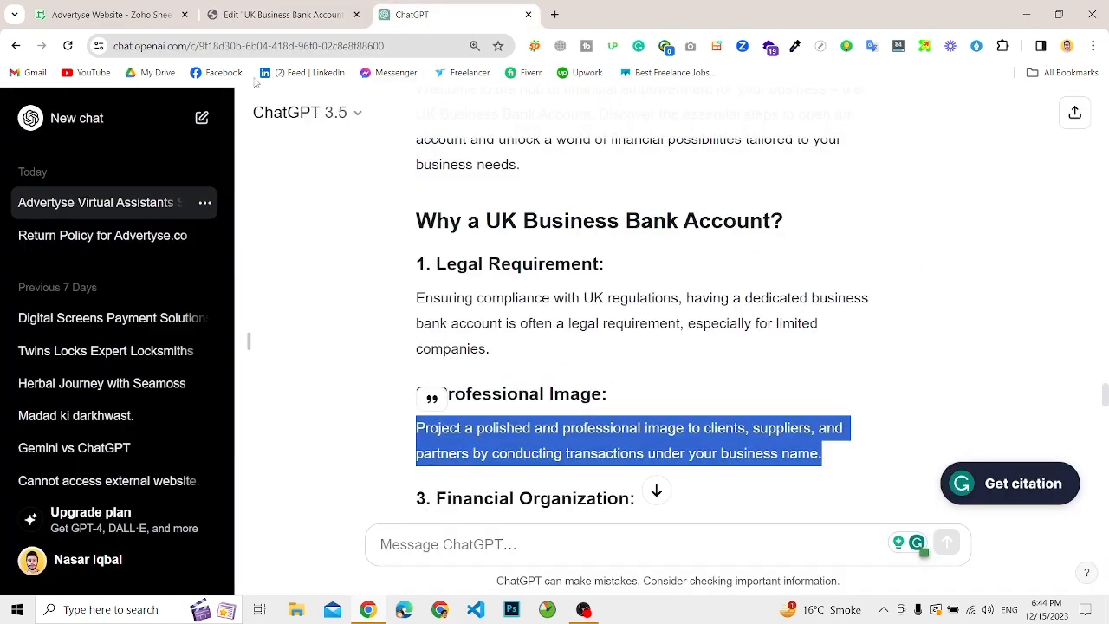
click(260, 15)
click(87, 478)
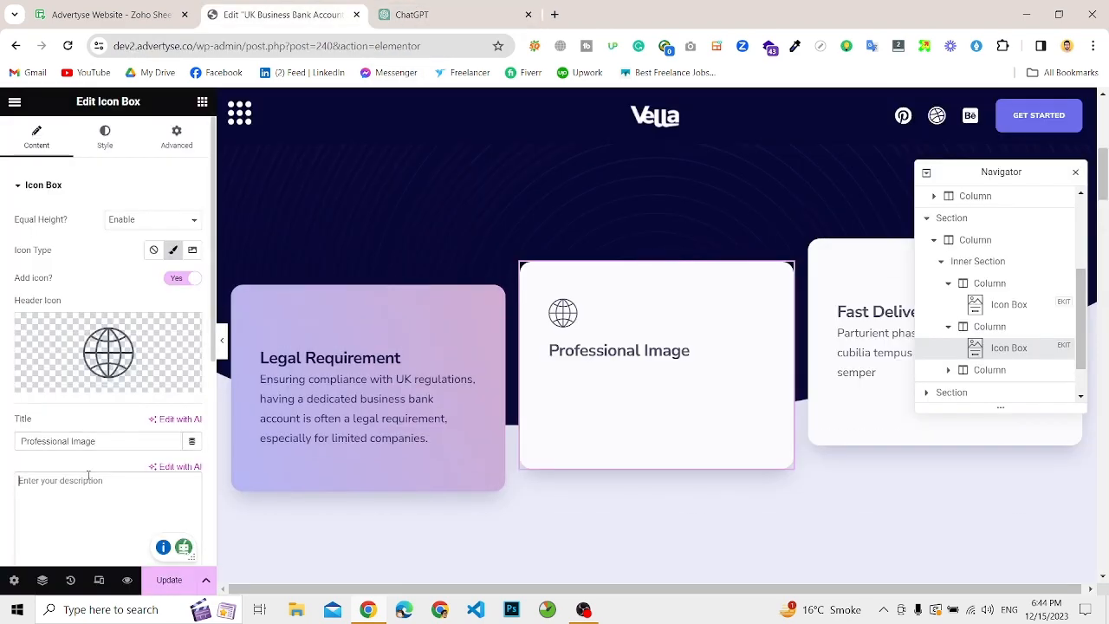
key(ctrl+v)
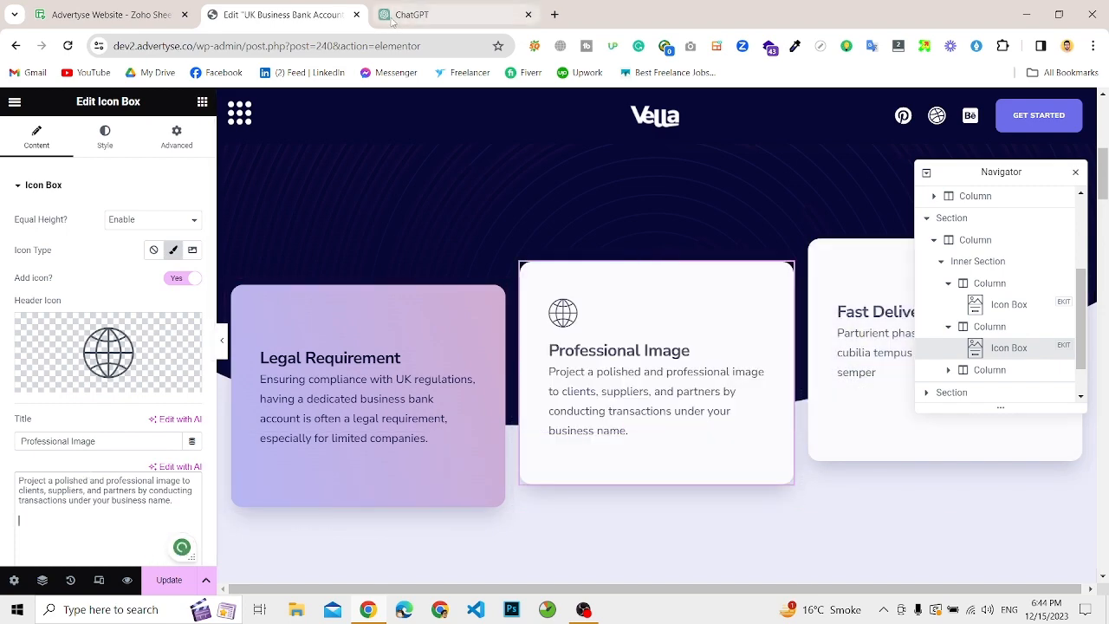
Step: Copy the "Financial Organization" heading and paragraph from ChatGPT, and select the "Fast Delivery" card's placeholder description in the Elementor editor
click(407, 15)
scroll(537, 402, down, 2)
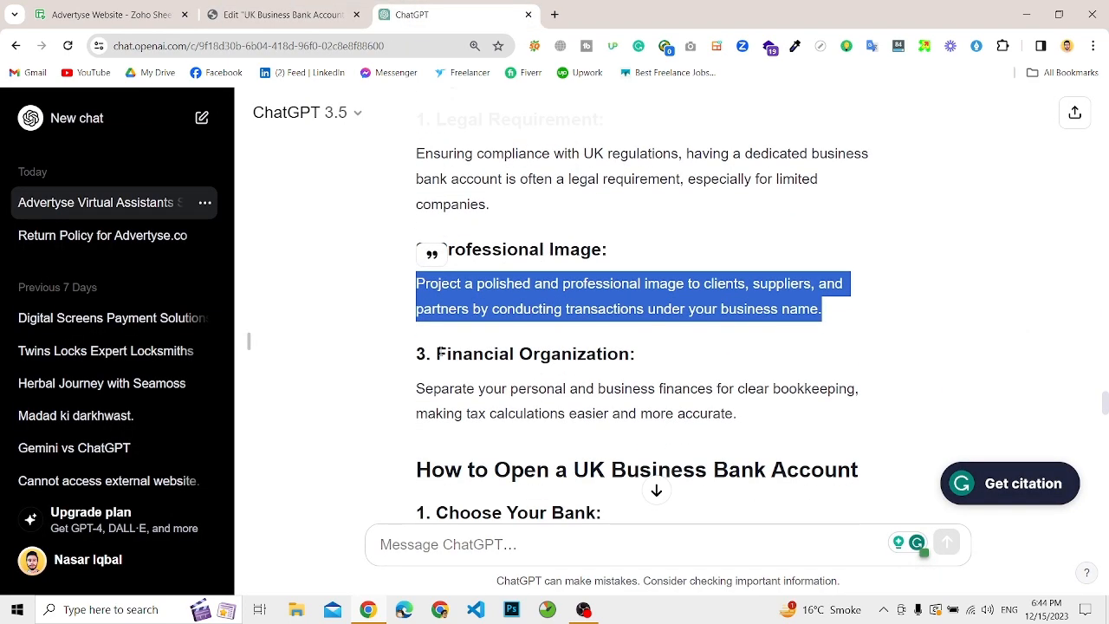
drag(441, 353, 747, 415)
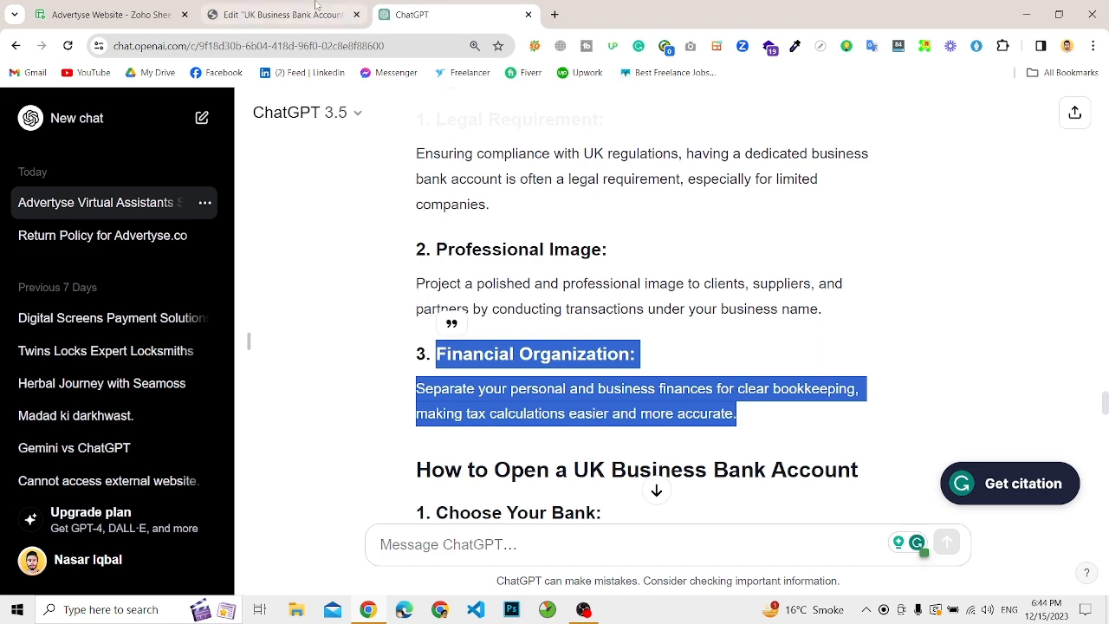
click(316, 10)
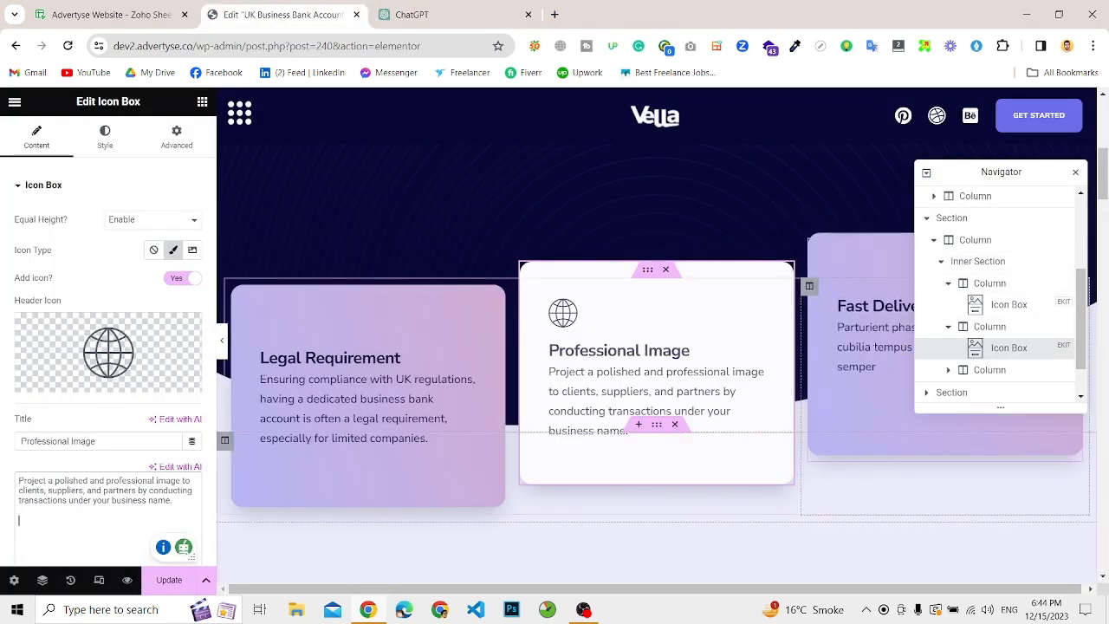
click(875, 348)
triple_click(137, 481)
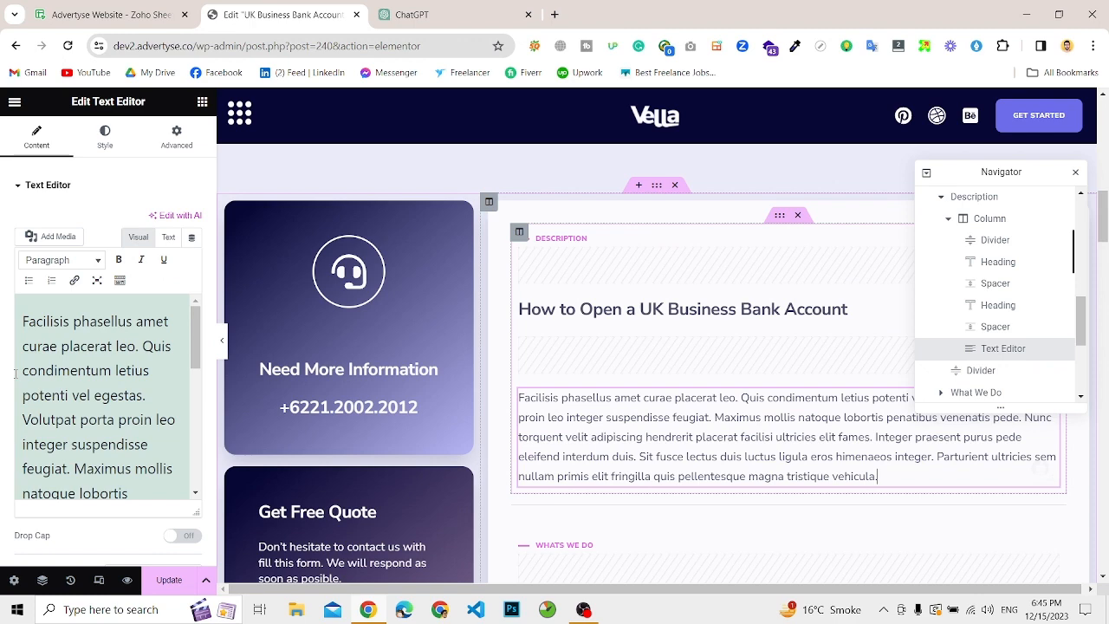
Step: Replace the placeholder text under "How to Open a UK Business Bank Account" with the copied steps 1 to 3, from "Choose Your Bank" to "Visit the Bank or Apply Online"
triple_click(41, 373)
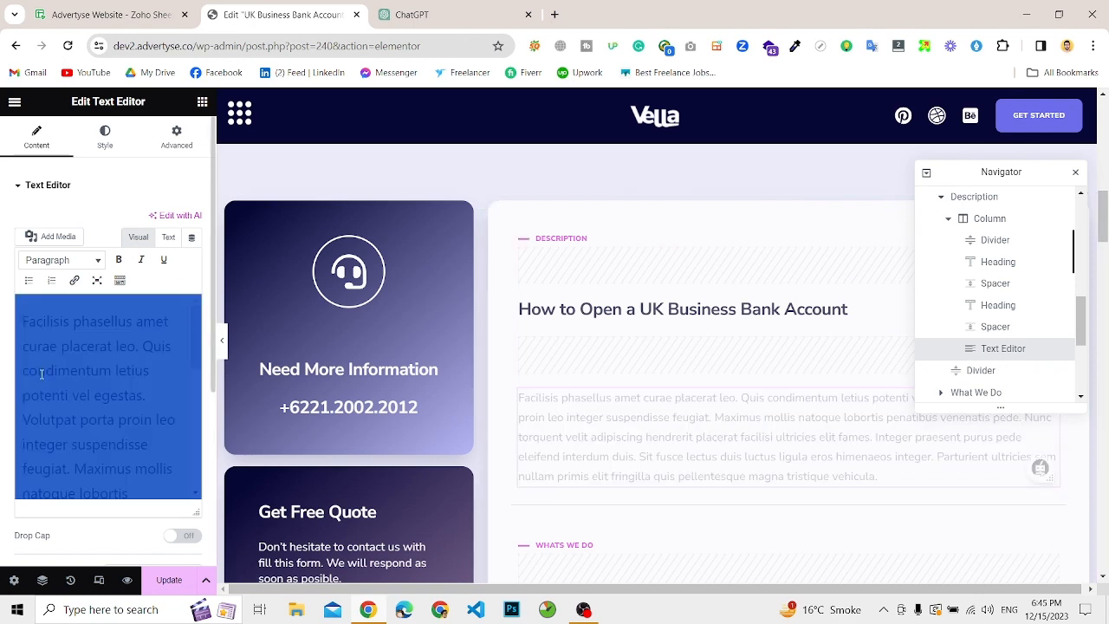
double_click(40, 374)
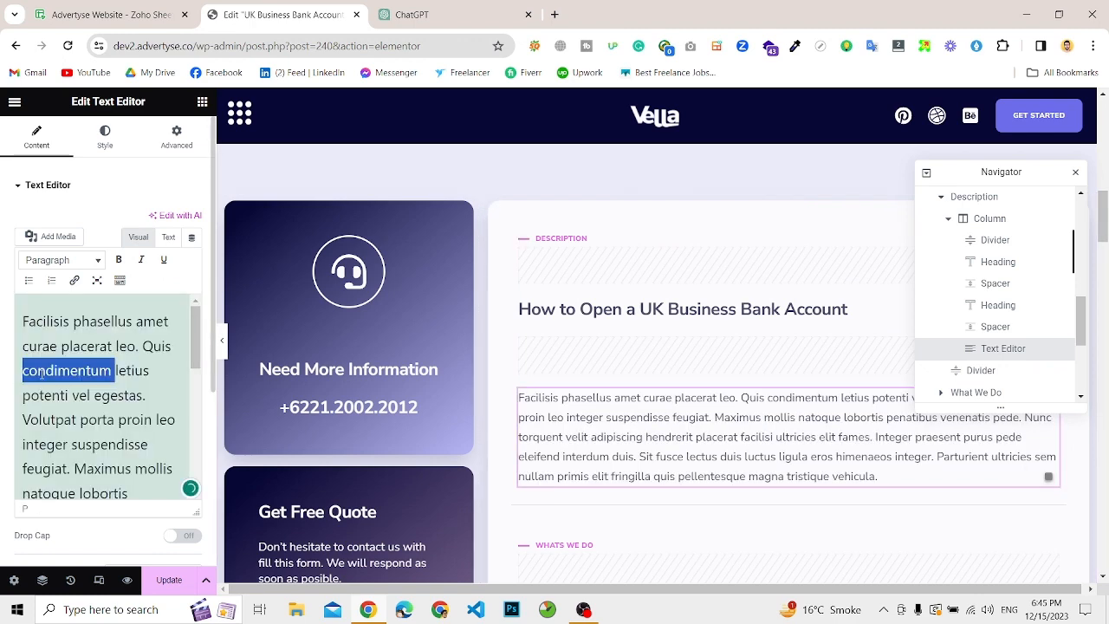
triple_click(41, 373)
text(1. Choose Your Bank: Select a bank that aligns with your business requirements. Consider factors such as fees, services, and branch accessibility. 2. Gather Documentation: Prepare essential documents, including your Certificate of Incorporation (for limited companies), proof of identity, and proof of address. 3. Visit the Bank or Apply Online: Schedule a visit to your chosen bank branch or explore online application options. Some banks offer a streamlined online application process.)
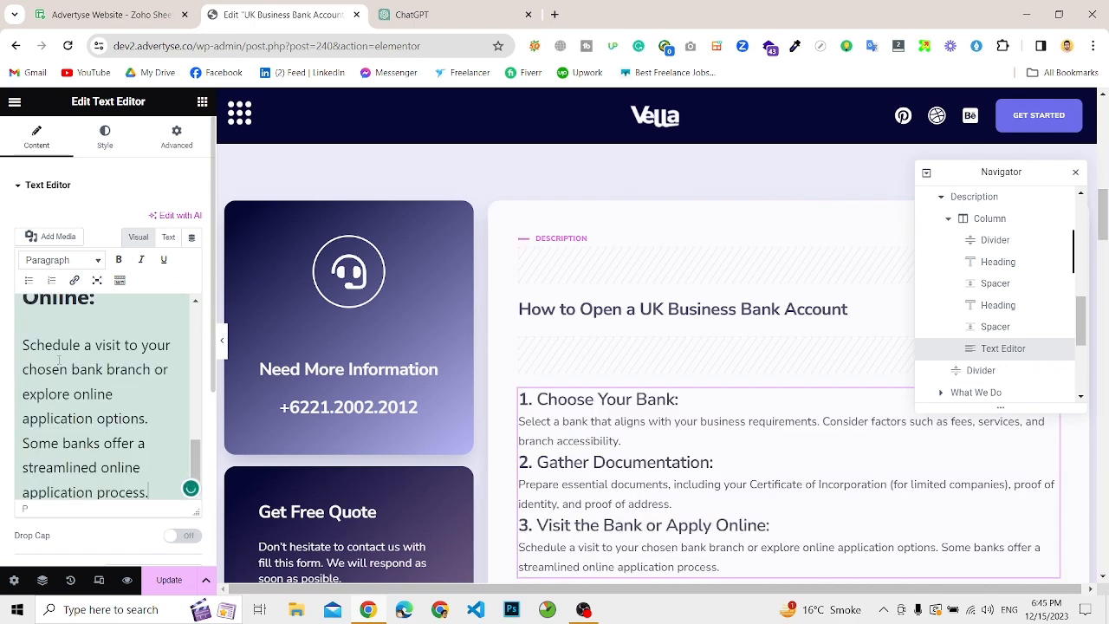
scroll(59, 358, up, 5)
Step: From the ChatGPT answer, copy the "Provide Business Details" heading and its paragraph for the page's "Whats We Do" section
scroll(658, 380, down, 3)
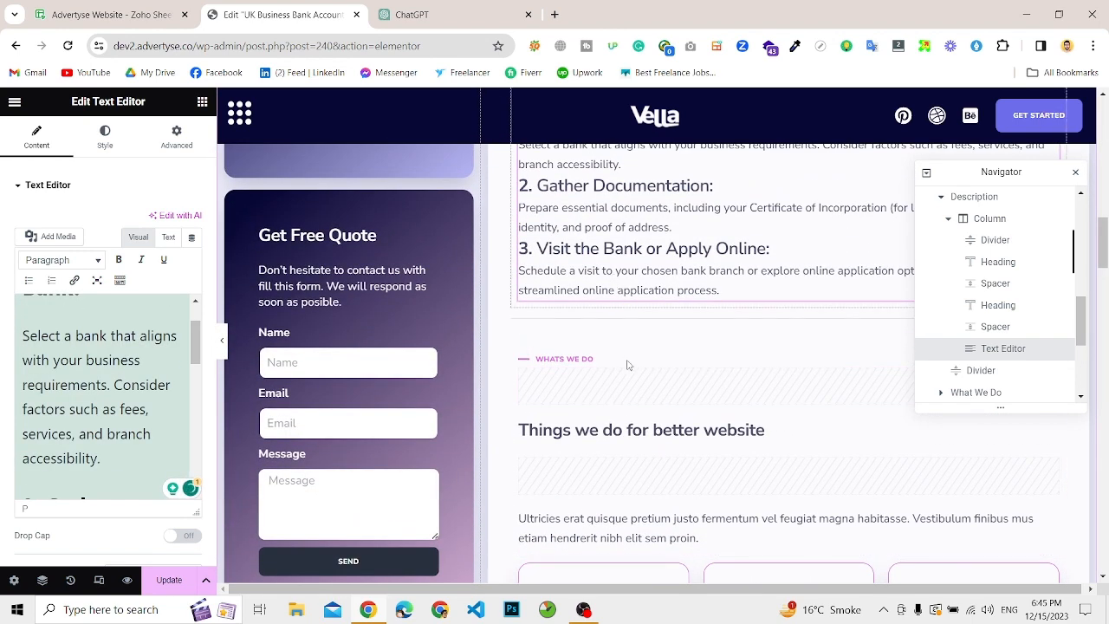
scroll(537, 429, down, 1)
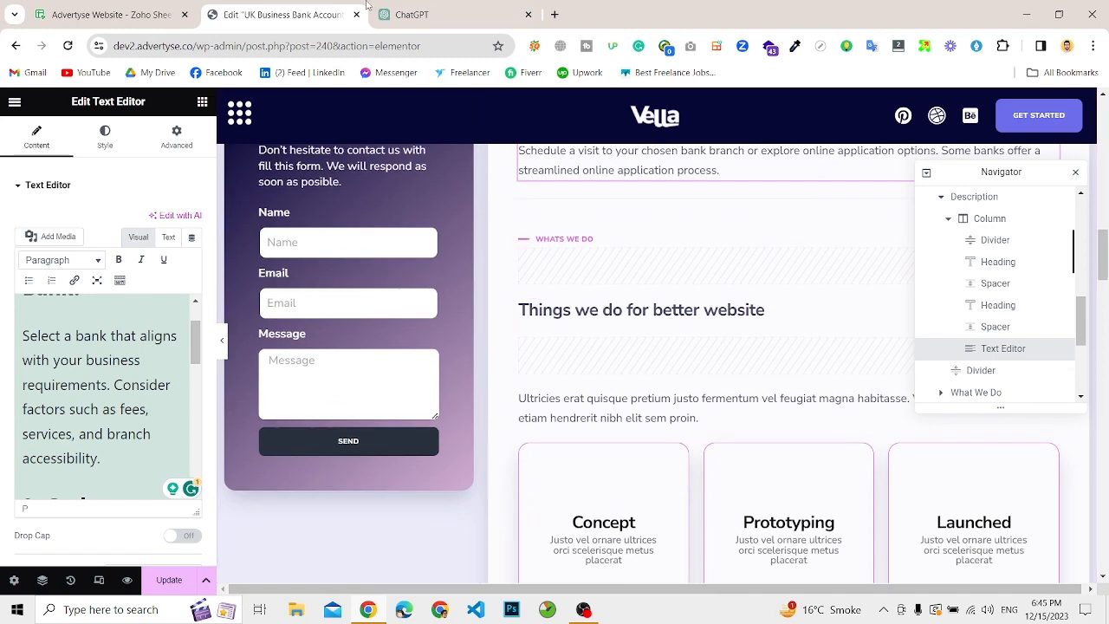
click(507, 5)
scroll(578, 499, down, 2)
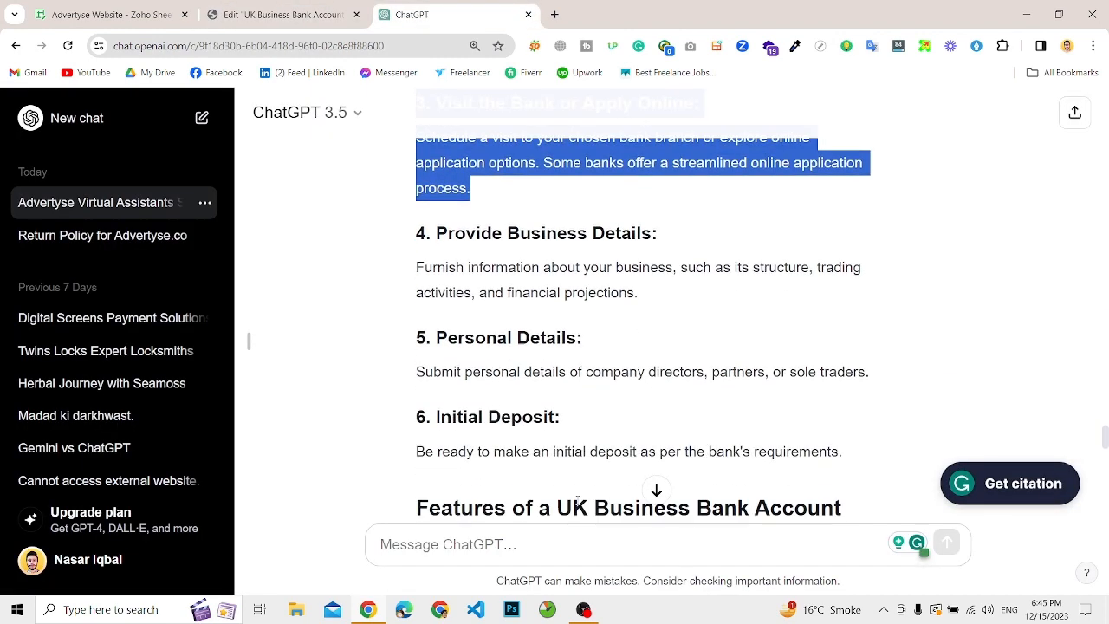
drag(436, 233, 655, 306)
key(ctrl+c)
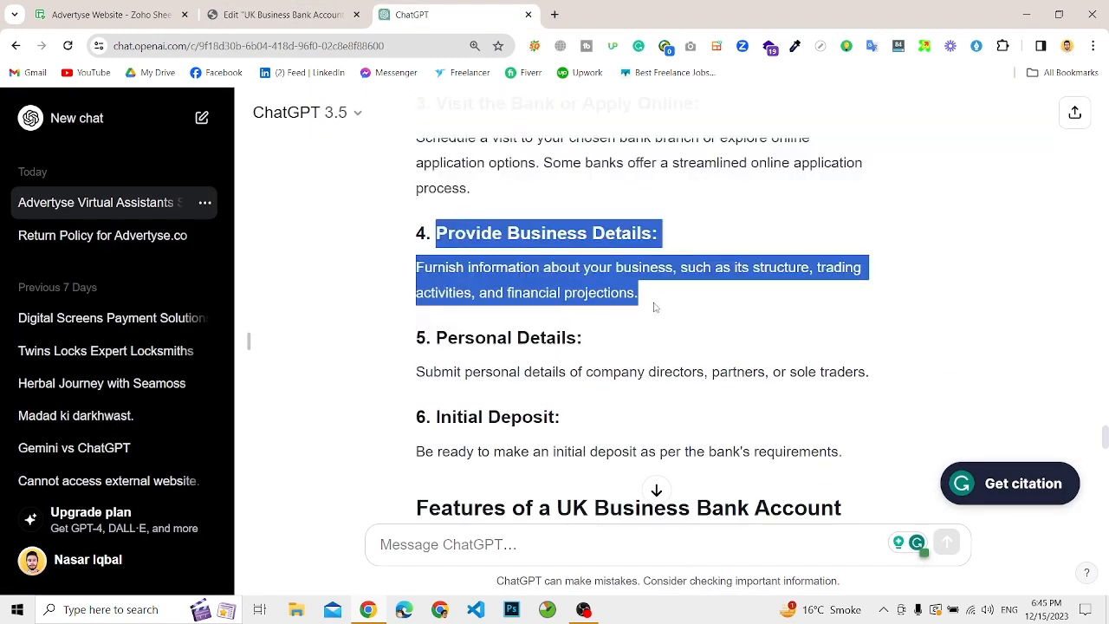
Step: Replace the placeholder paragraph under "Things we do for better website" with the copied text and delete its "Provide Business Details:" heading line
click(346, 7)
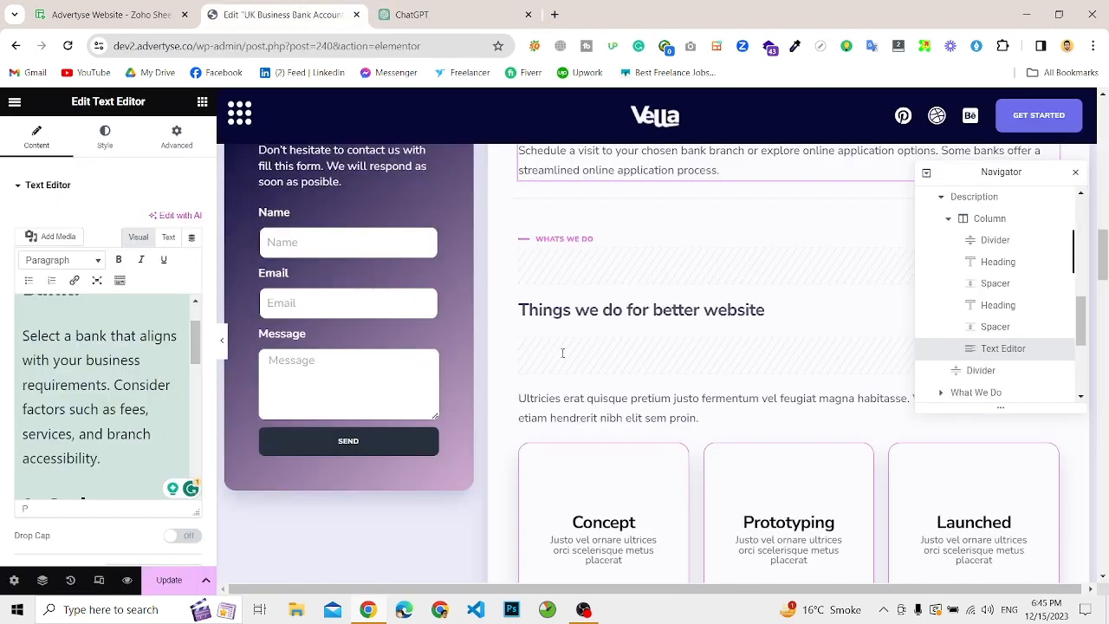
click(608, 310)
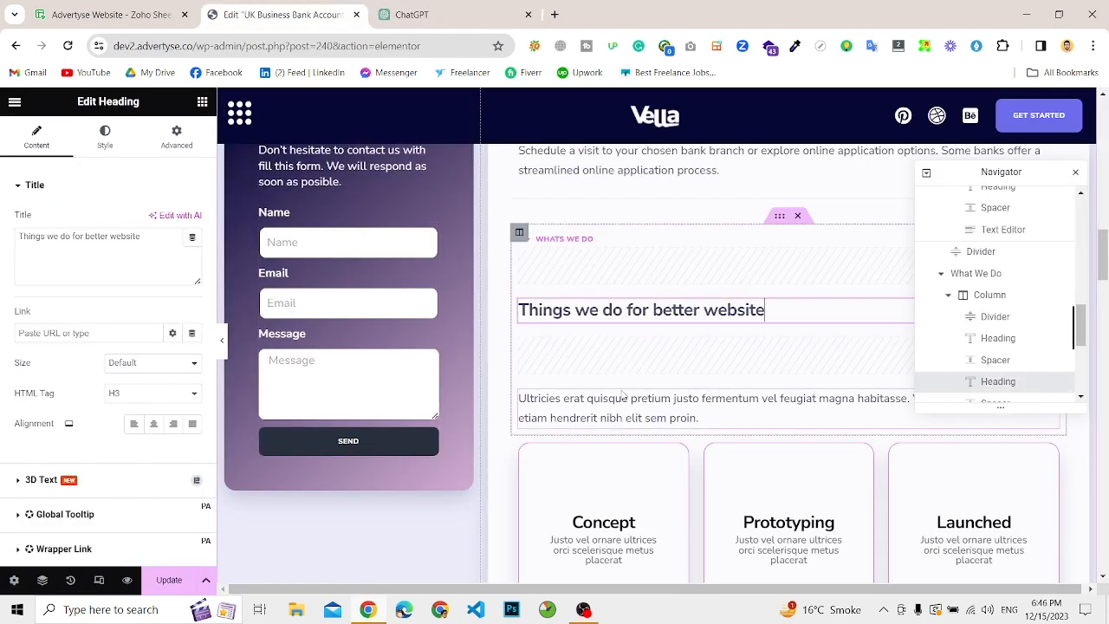
click(611, 402)
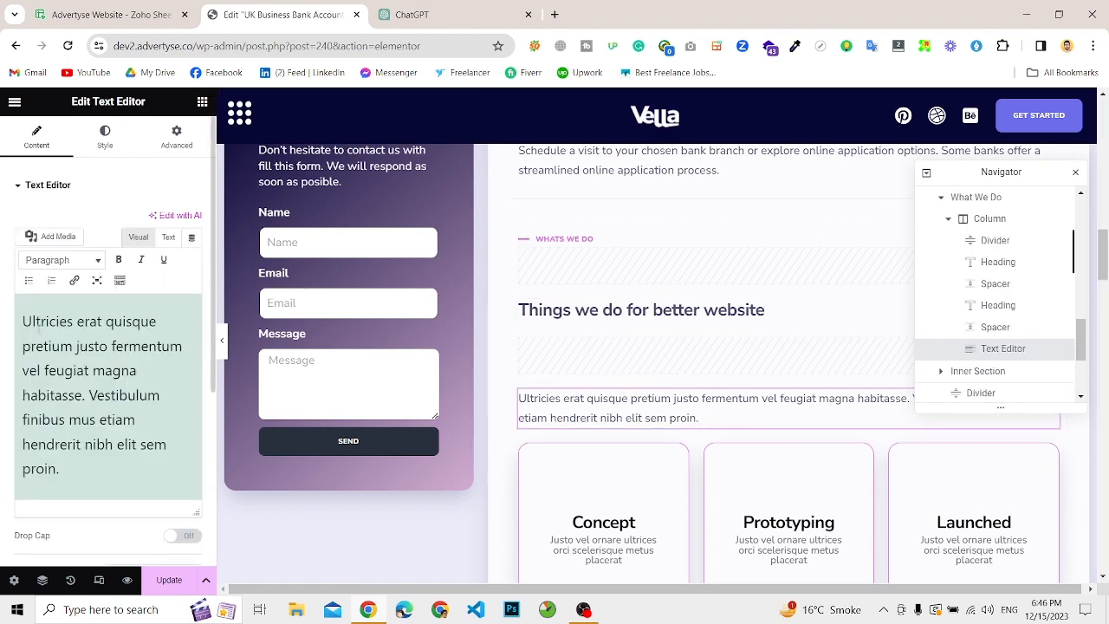
triple_click(38, 328)
key(ctrl+v)
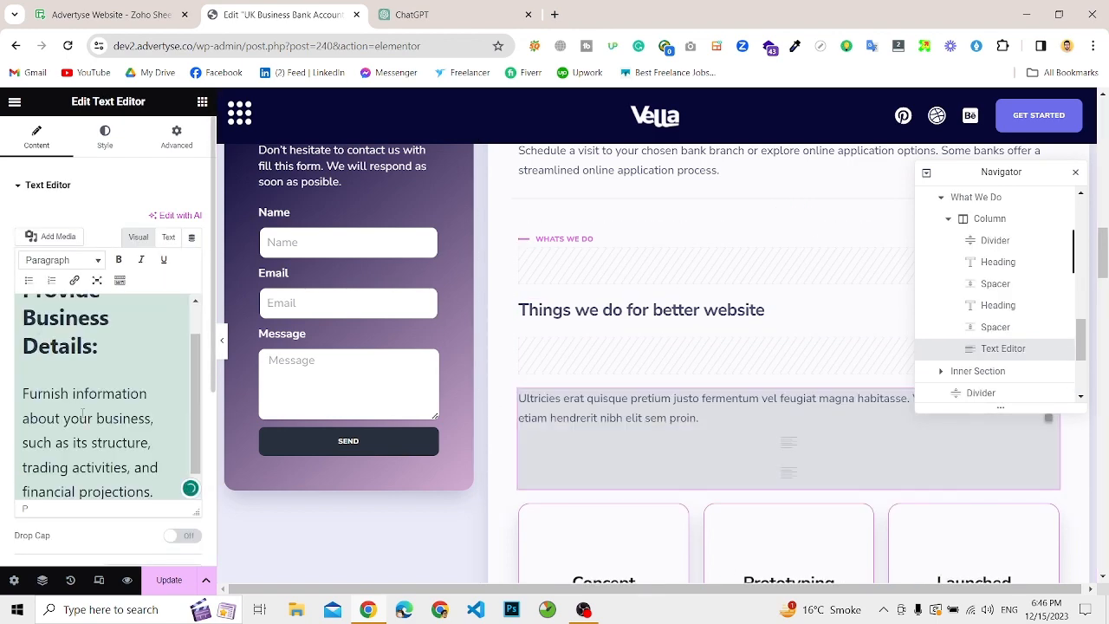
drag(109, 351, 2, 279)
key(ctrl+c)
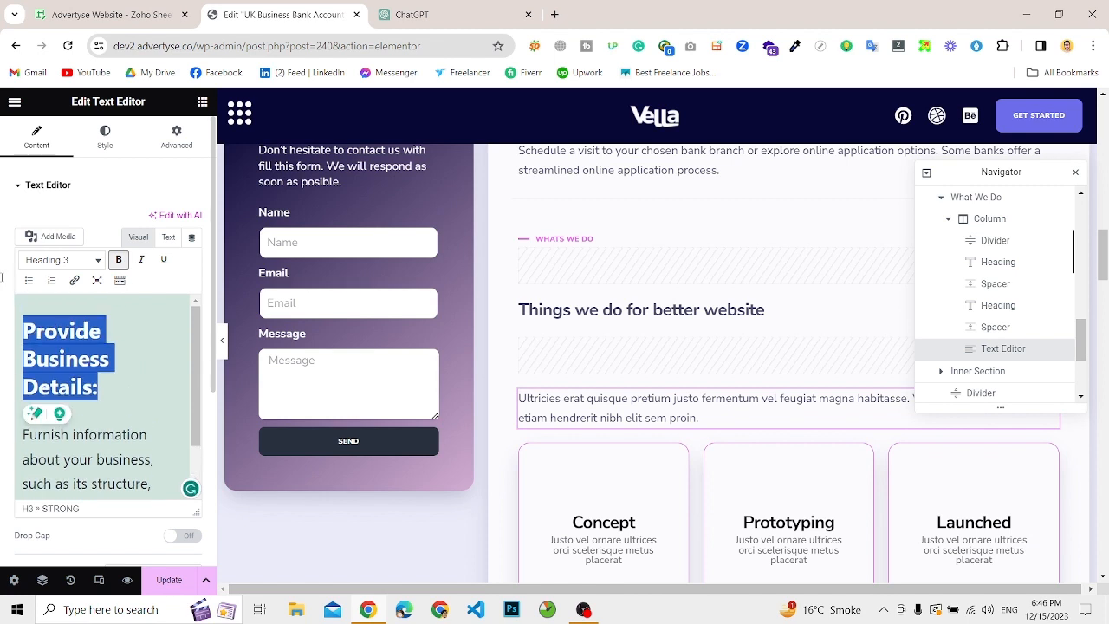
key(BackSpace)
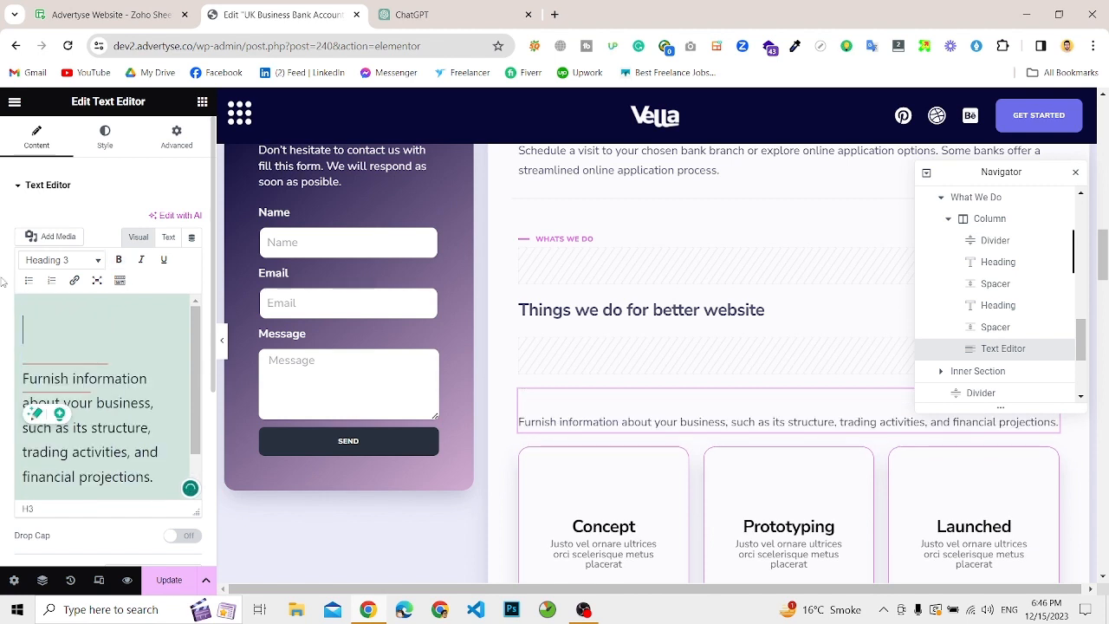
Step: Remove the blank lines above the "Furnish information" paragraph and replace the heading "Things we do for better website" with "Provide Business Details"
key(Down)
key(BackSpace)
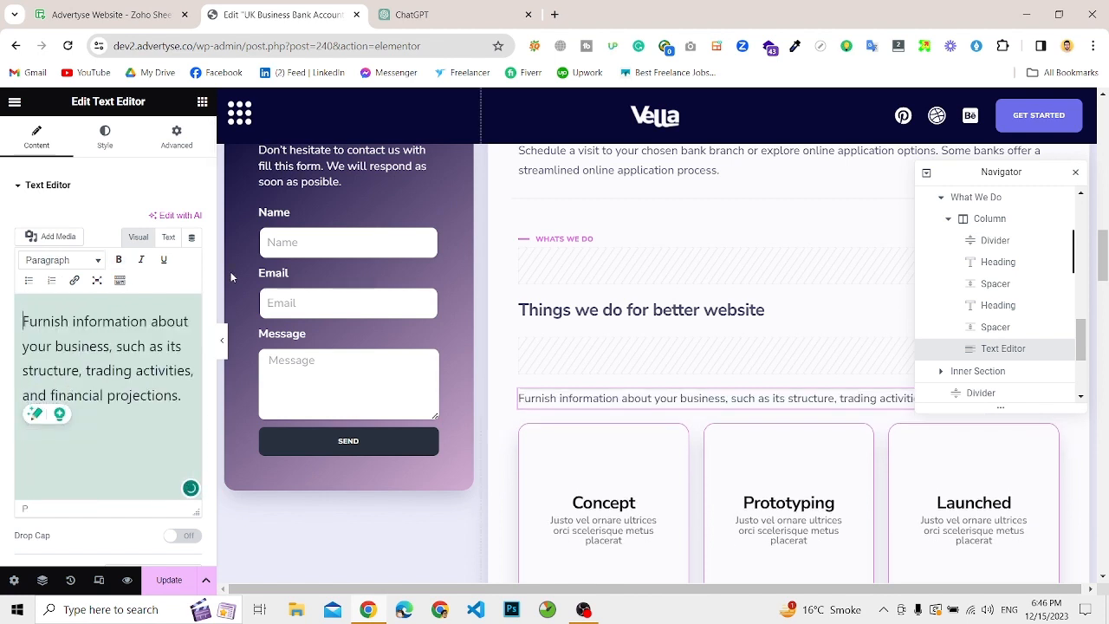
click(597, 309)
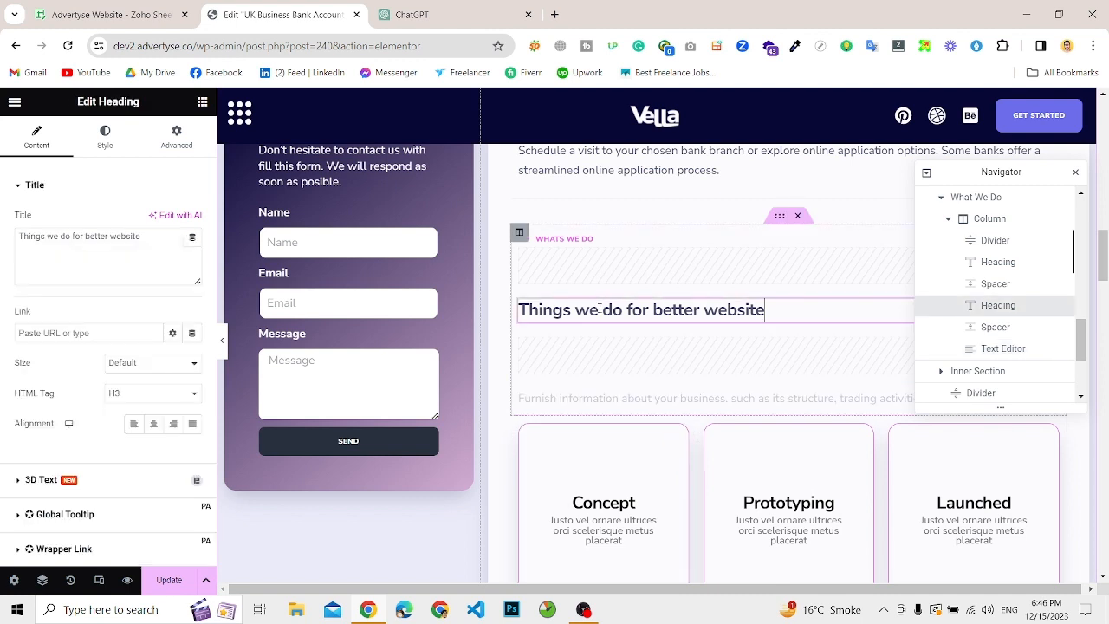
double_click(113, 236)
key(ctrl+a)
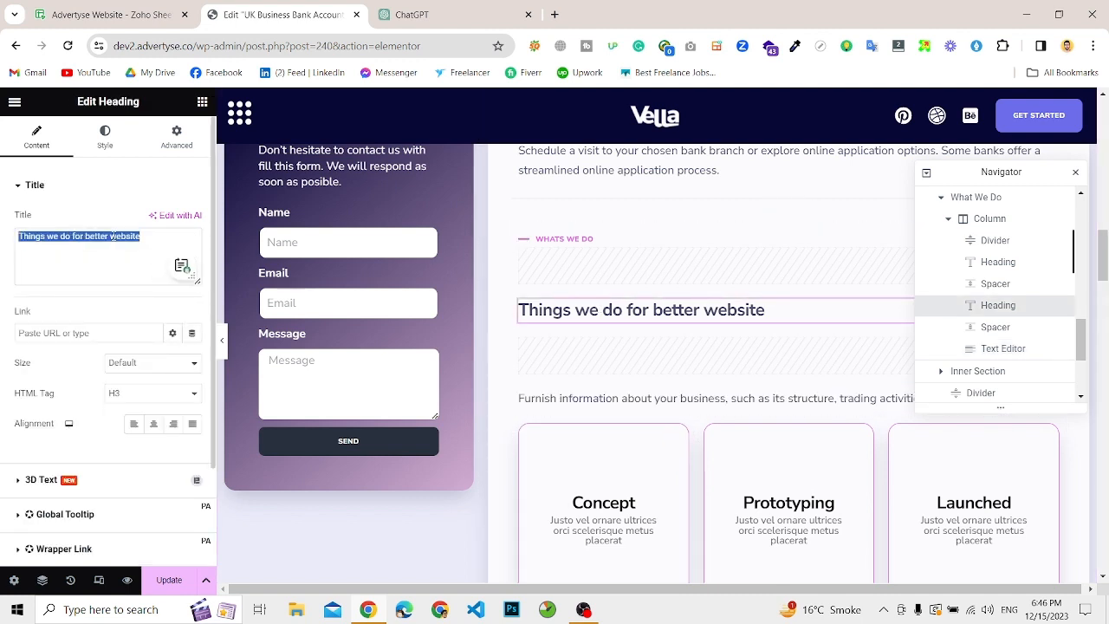
key(ctrl+v)
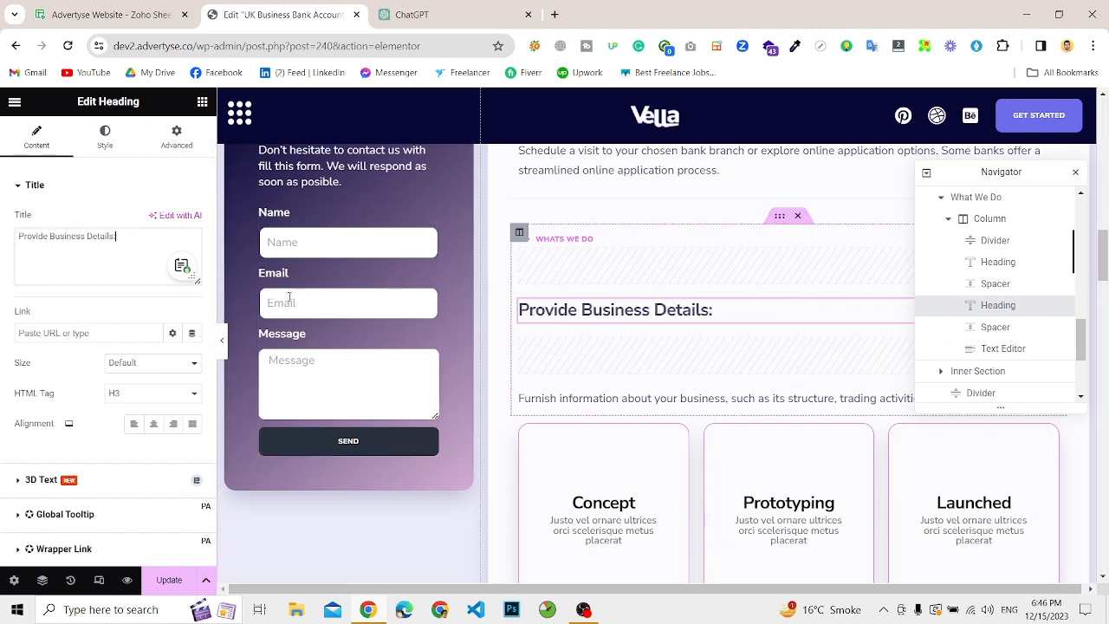
key(BackSpace)
Step: Copy the "Personal Details" heading and its paragraph from the ChatGPT answer and return to the Elementor page
scroll(685, 448, down, 3)
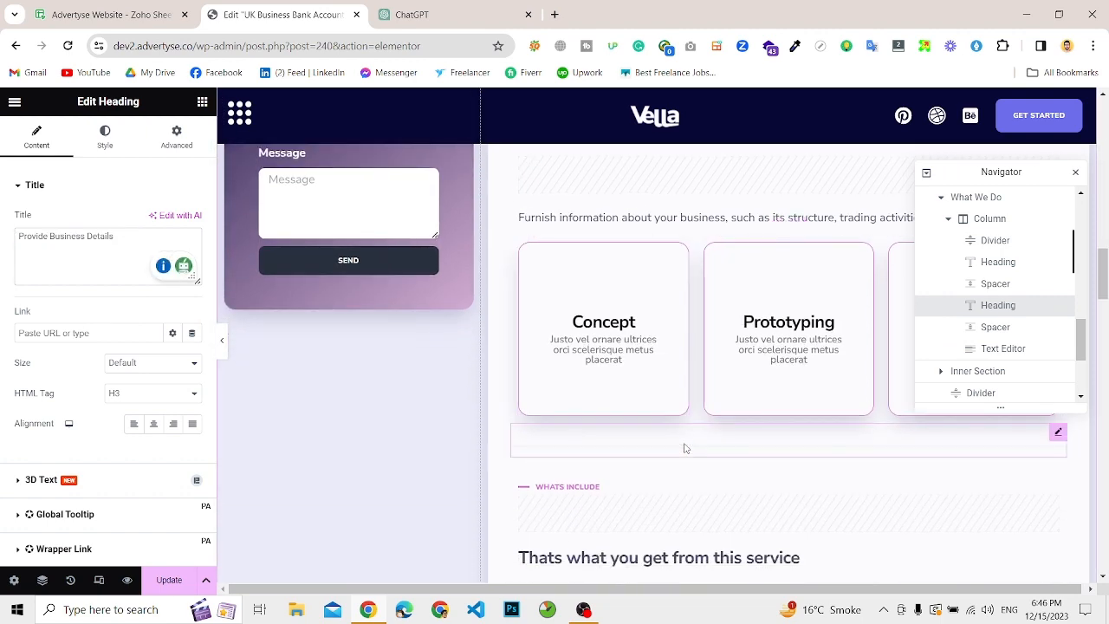
scroll(685, 448, up, 1)
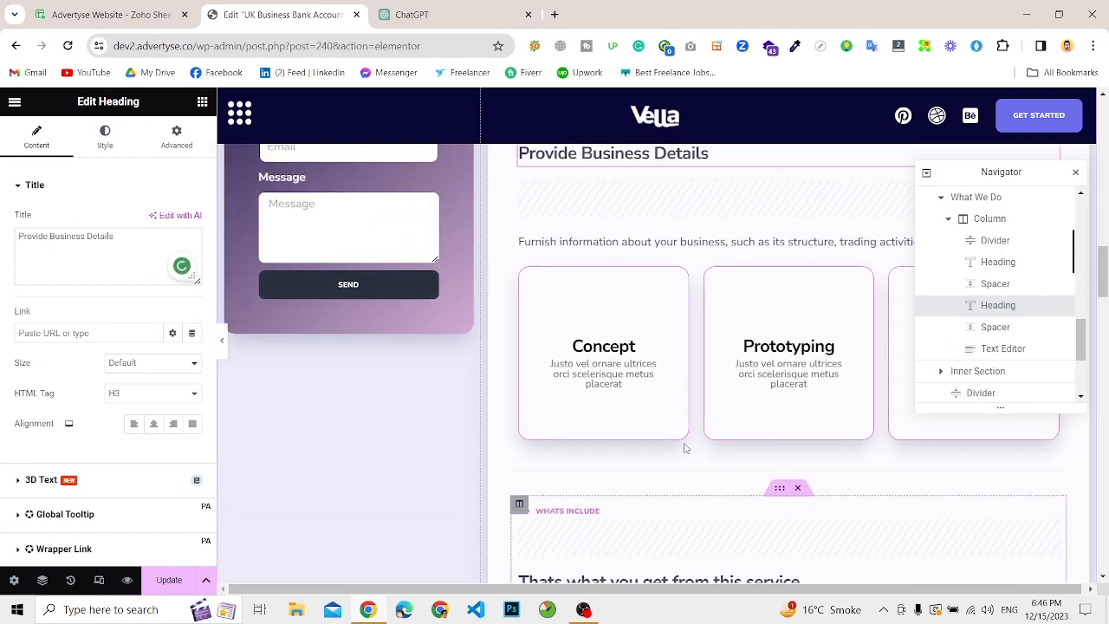
click(411, 14)
scroll(520, 317, down, 1)
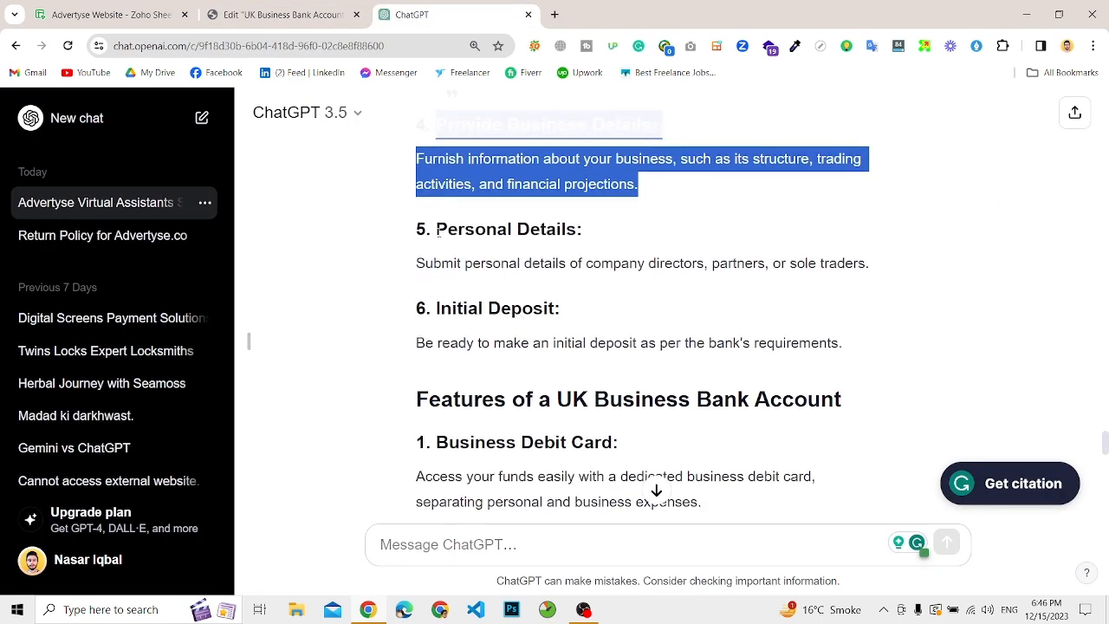
drag(437, 229, 890, 273)
key(ctrl+c)
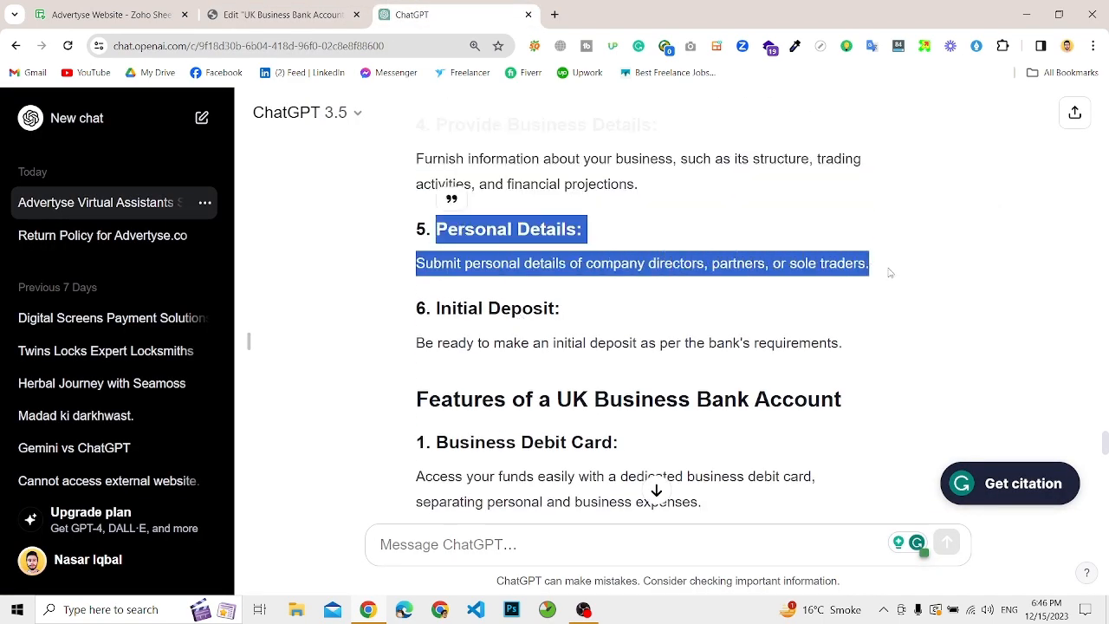
click(342, 13)
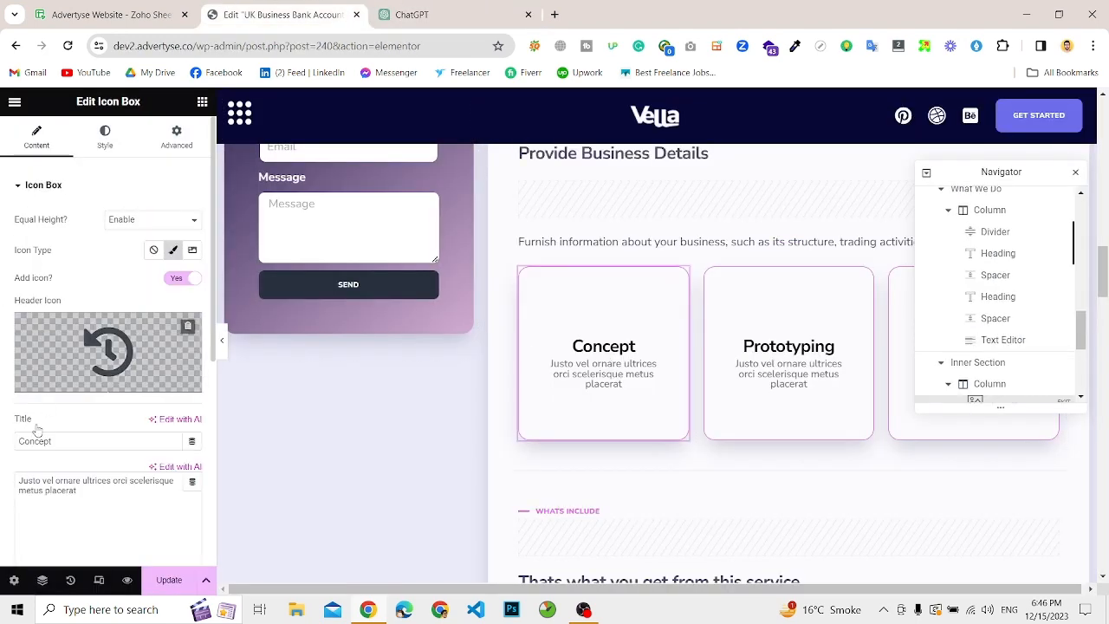
Step: Replace the "Concept" card's description with "Submit personal details of company directors, partners, or sole traders." and its title with "Personal Details"
click(38, 440)
double_click(47, 486)
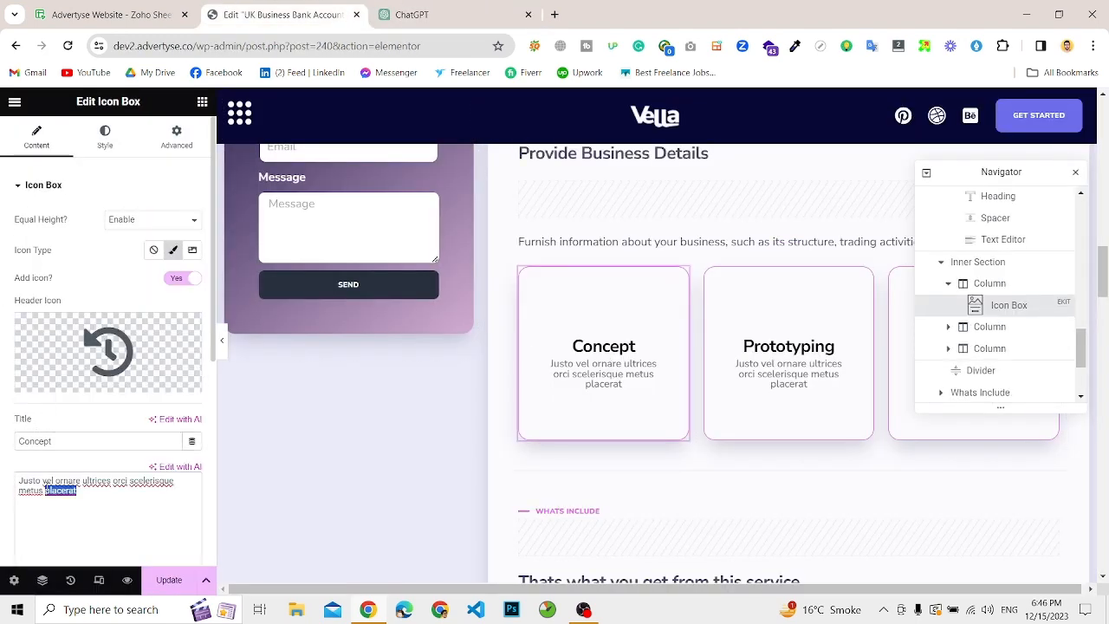
key(ctrl+a)
key(ctrl+v)
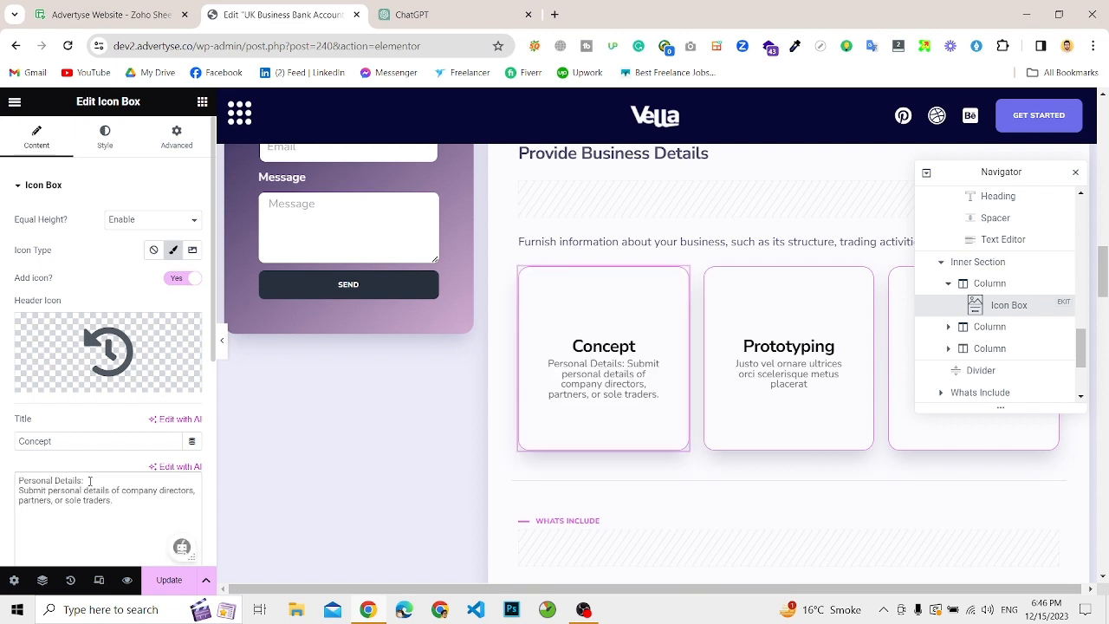
drag(85, 481, 1, 480)
key(ctrl+c)
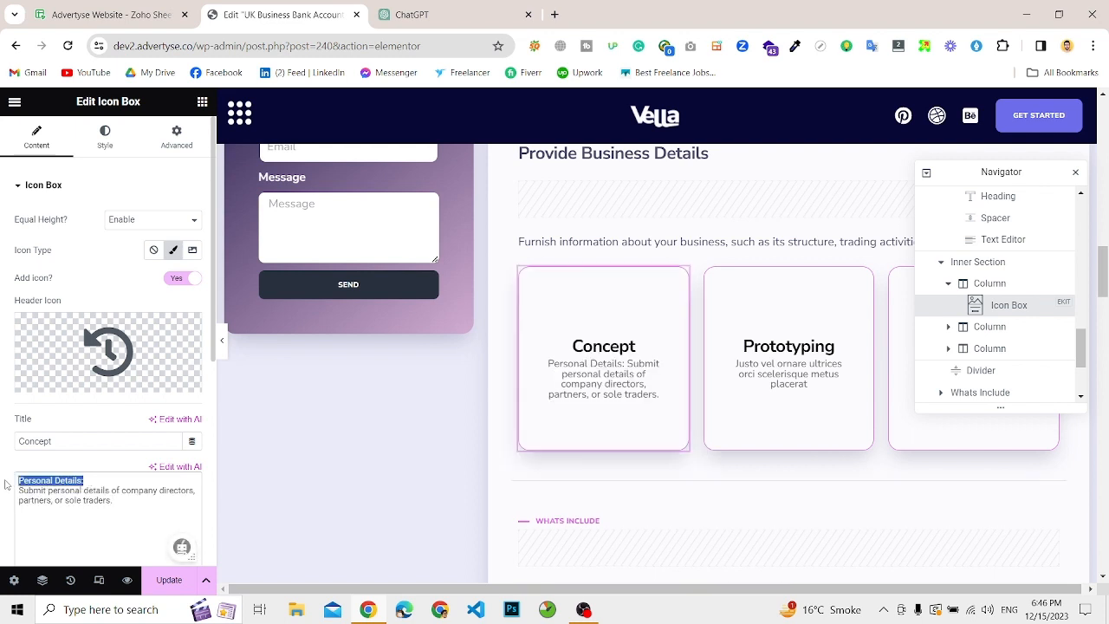
key(BackSpace)
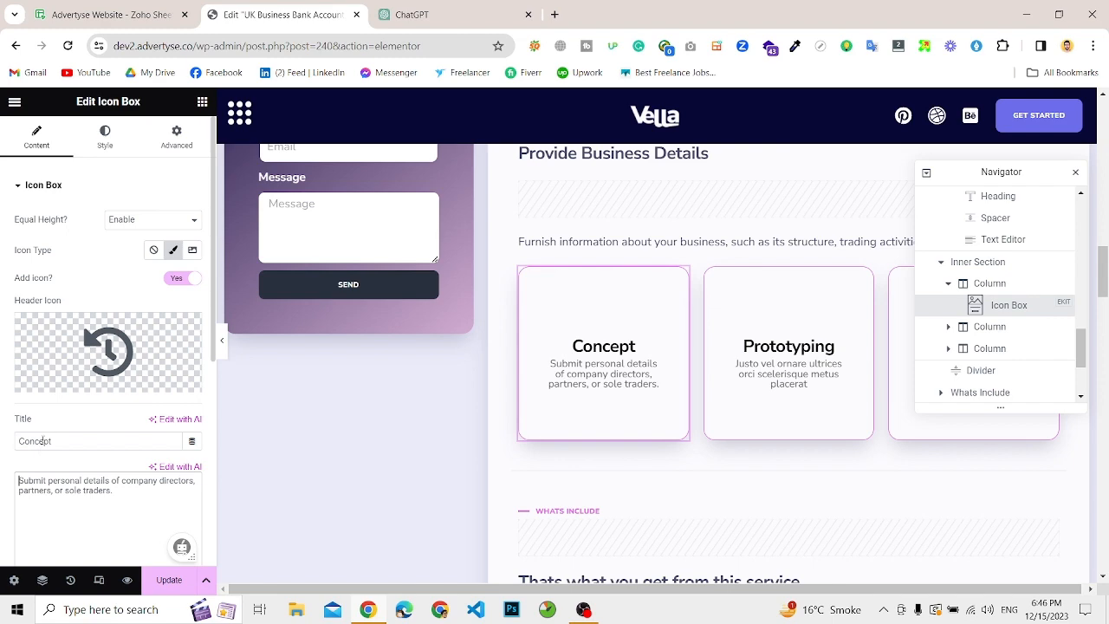
double_click(44, 441)
key(ctrl+v)
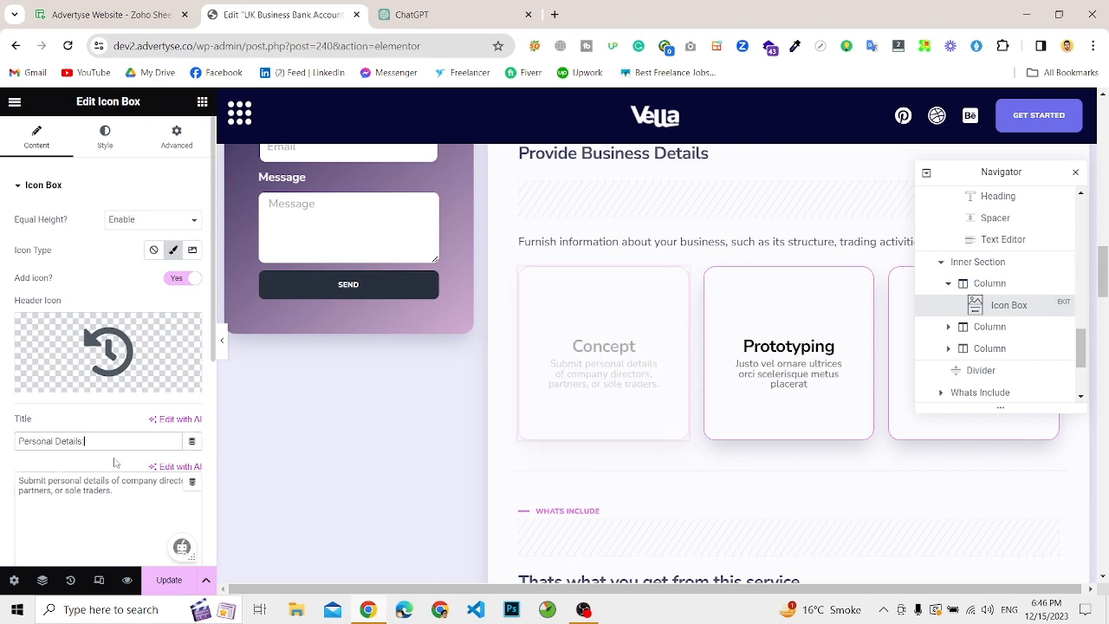
Step: Copy the "Initial Deposit" heading and its paragraph from the ChatGPT answer and return to the Elementor page
click(494, 7)
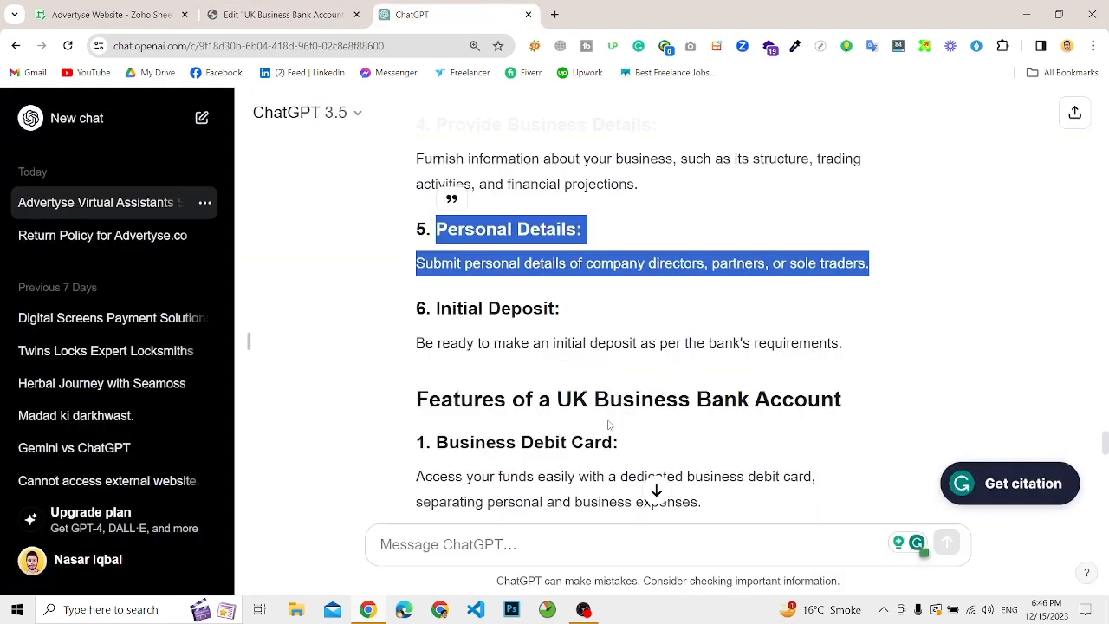
drag(438, 309, 877, 340)
key(ctrl+c)
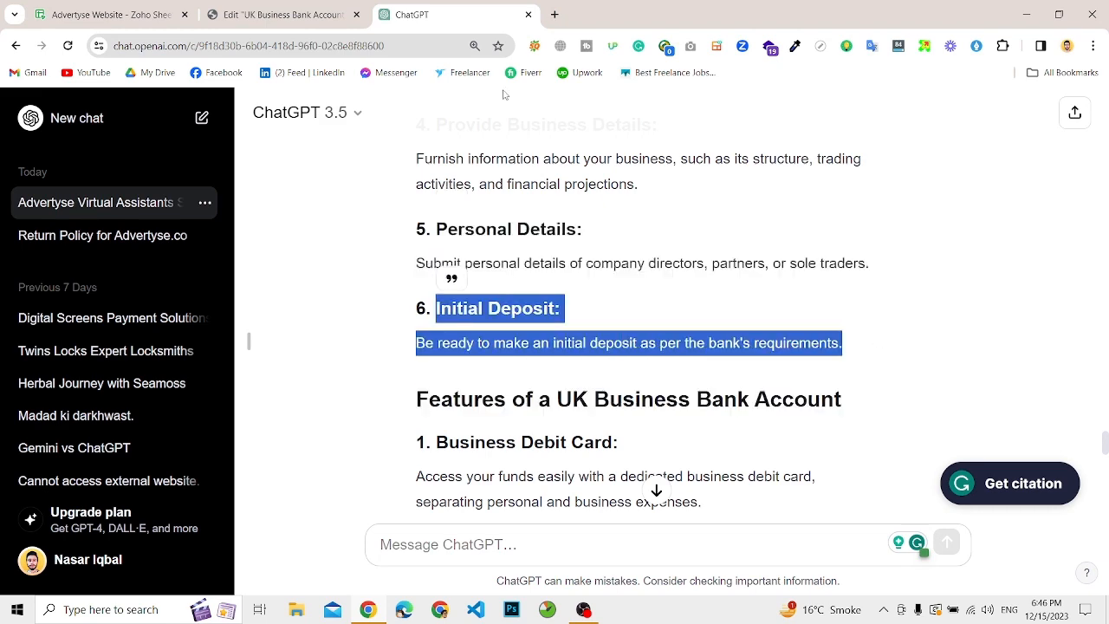
click(277, 10)
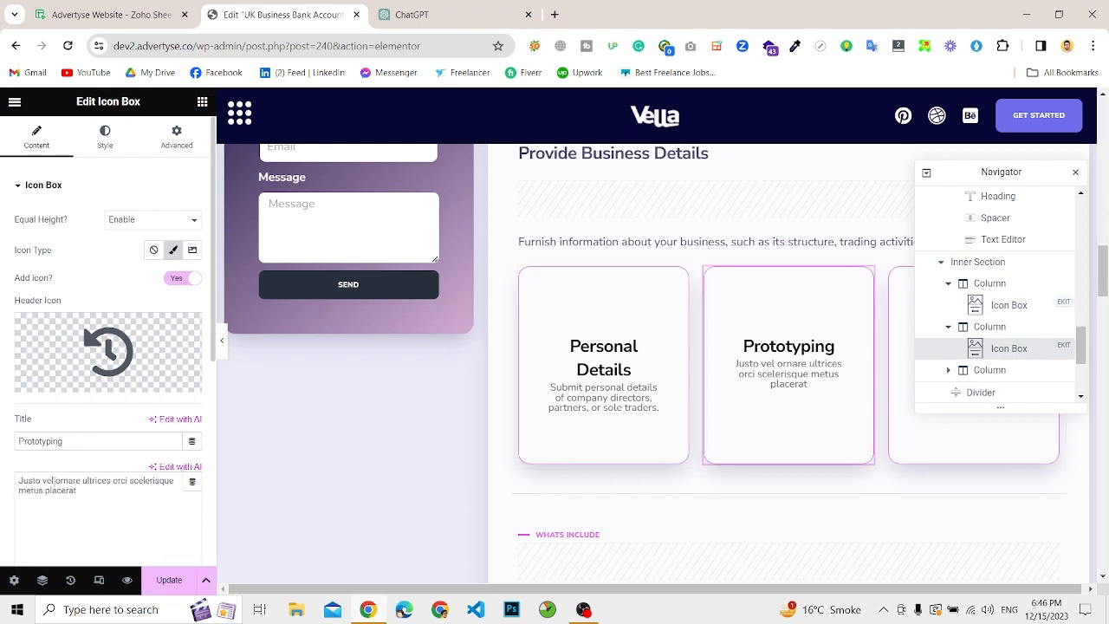
Step: Replace the "Prototyping" card's description with "Be ready to make an initial deposit as per the bank's requirements." and its title with "Initial Deposit"
click(54, 481)
key(ctrl+a)
key(ctrl+v)
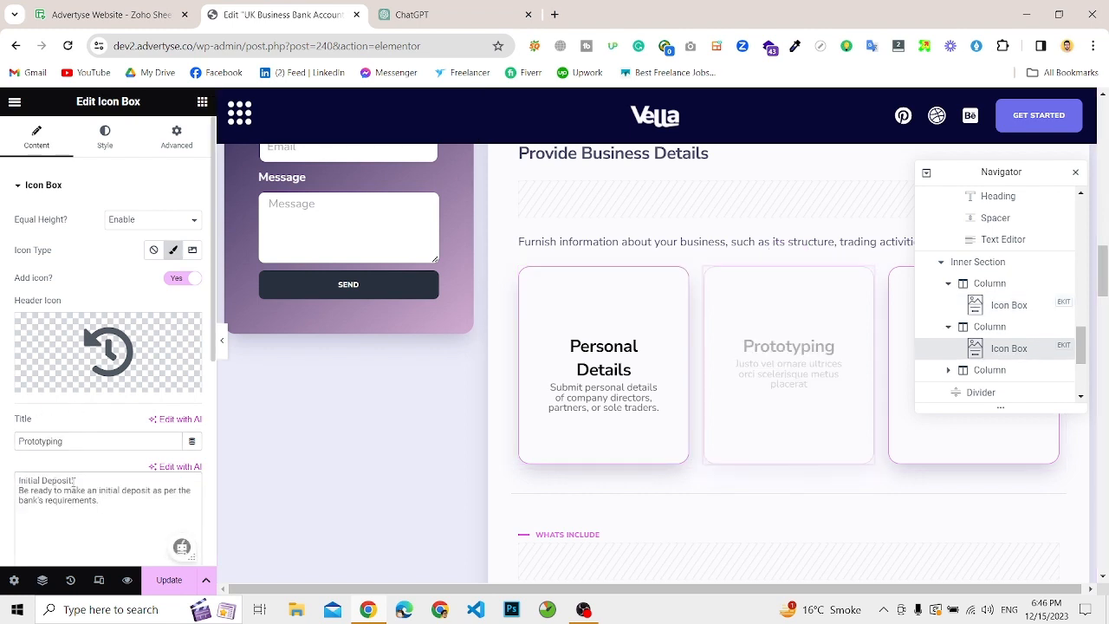
drag(75, 481, 3, 479)
key(ctrl+c)
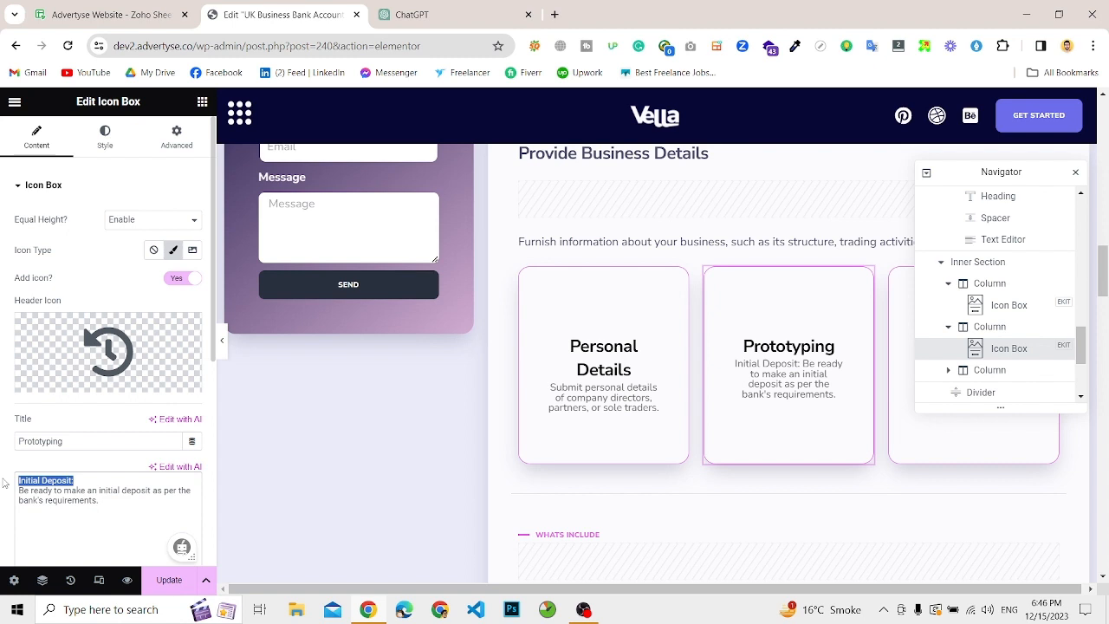
key(BackSpace)
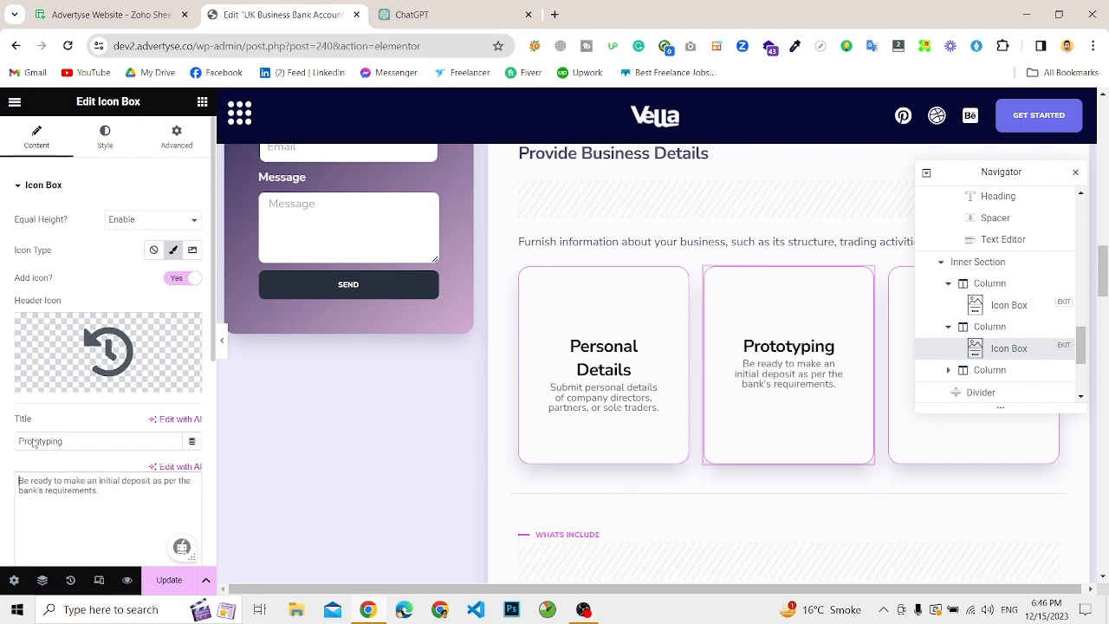
double_click(33, 442)
key(ctrl+v)
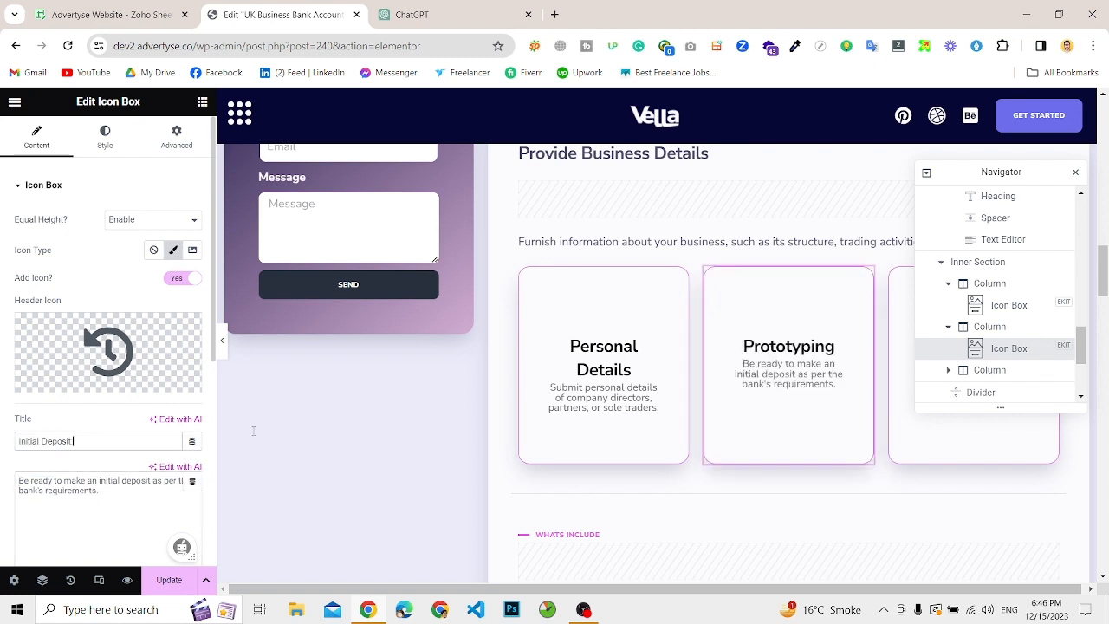
Step: Copy the "Choose Your Bank" heading and its paragraph from the ChatGPT answer and return to the Elementor page
click(438, 9)
scroll(491, 396, down, 1)
scroll(490, 395, up, 2)
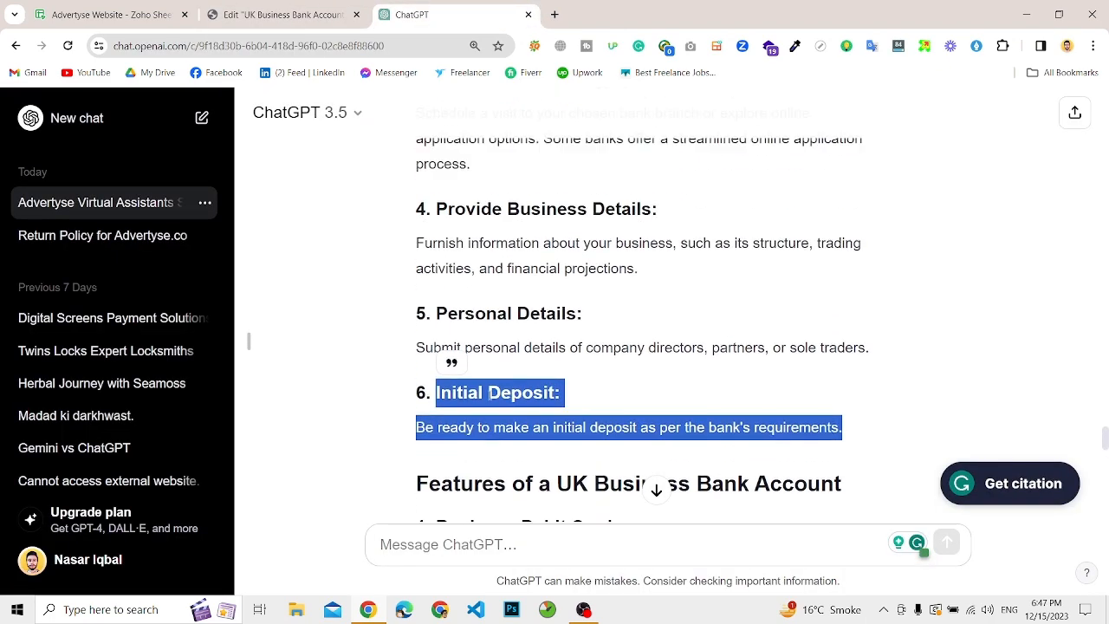
scroll(444, 270, up, 2)
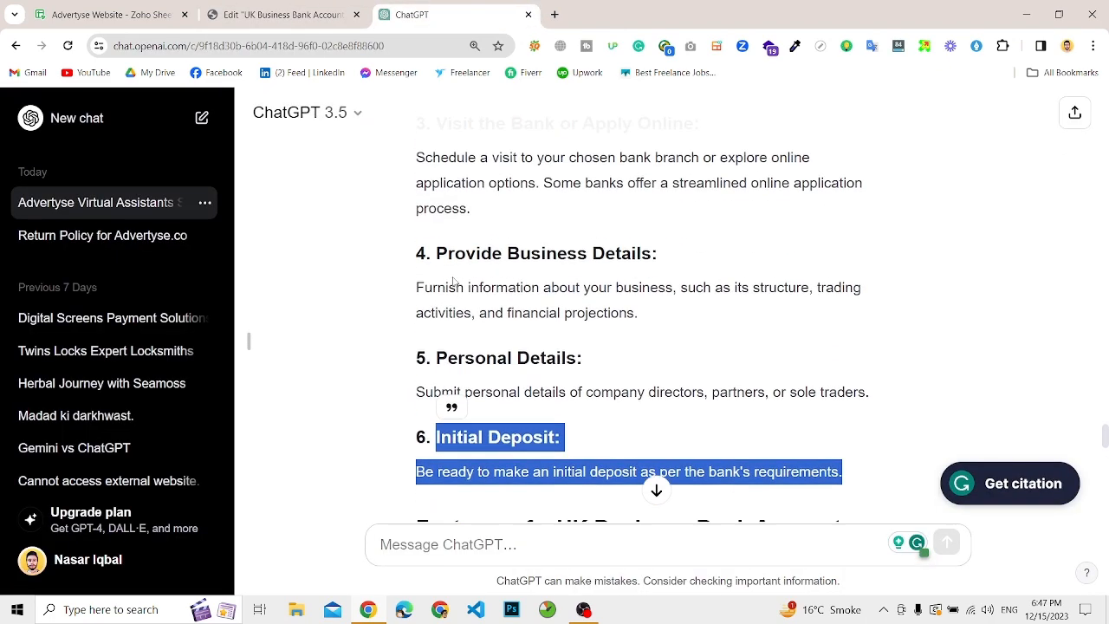
scroll(451, 267, up, 2)
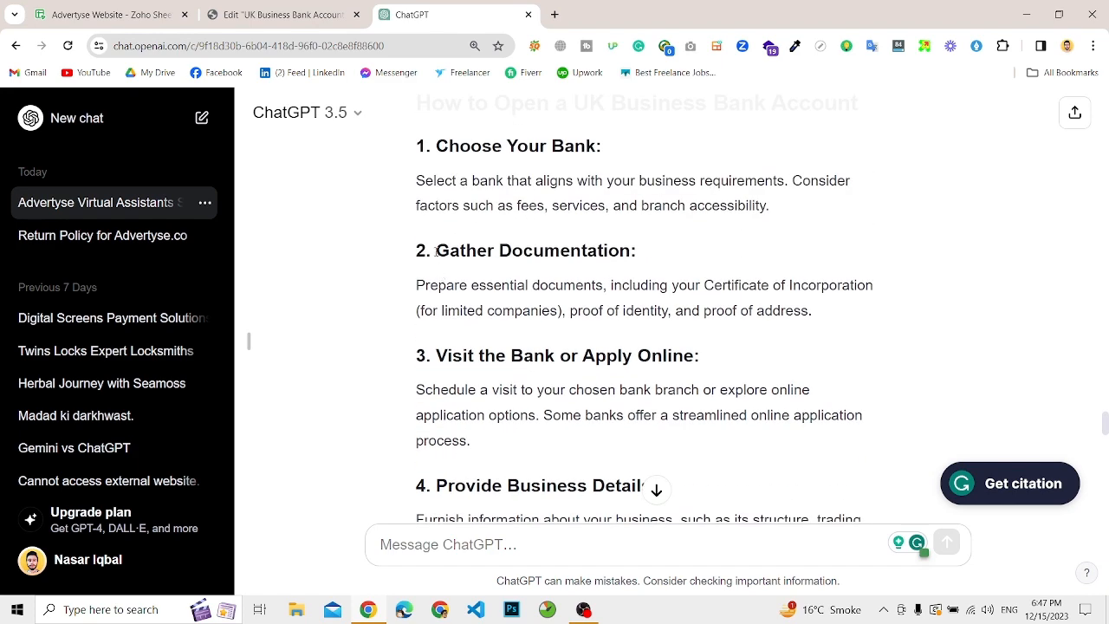
scroll(446, 192, up, 1)
drag(440, 184, 826, 251)
key(ctrl+c)
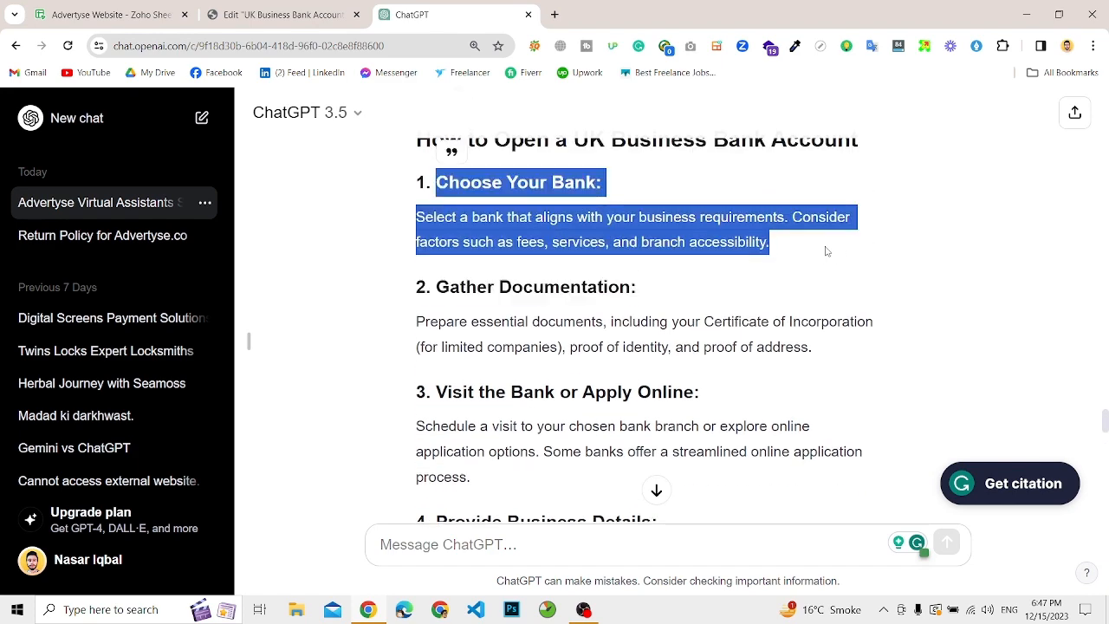
click(328, 14)
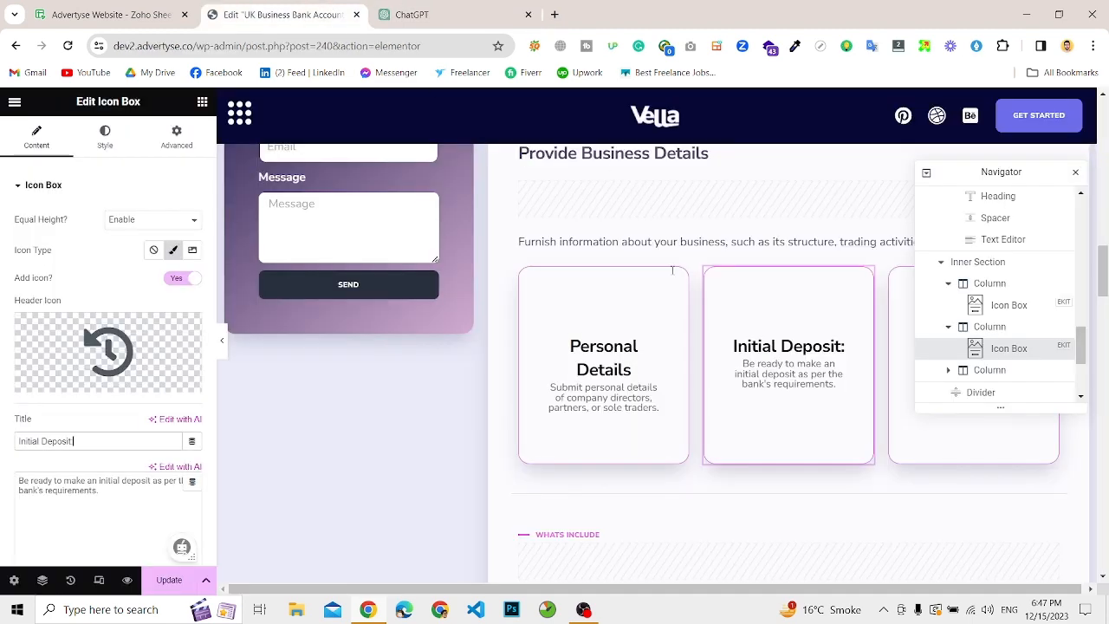
Step: Replace the "Launched" card's description with the copied paragraph on selecting a bank, without its heading line, and set the title to "Choose Your Bank"
click(913, 346)
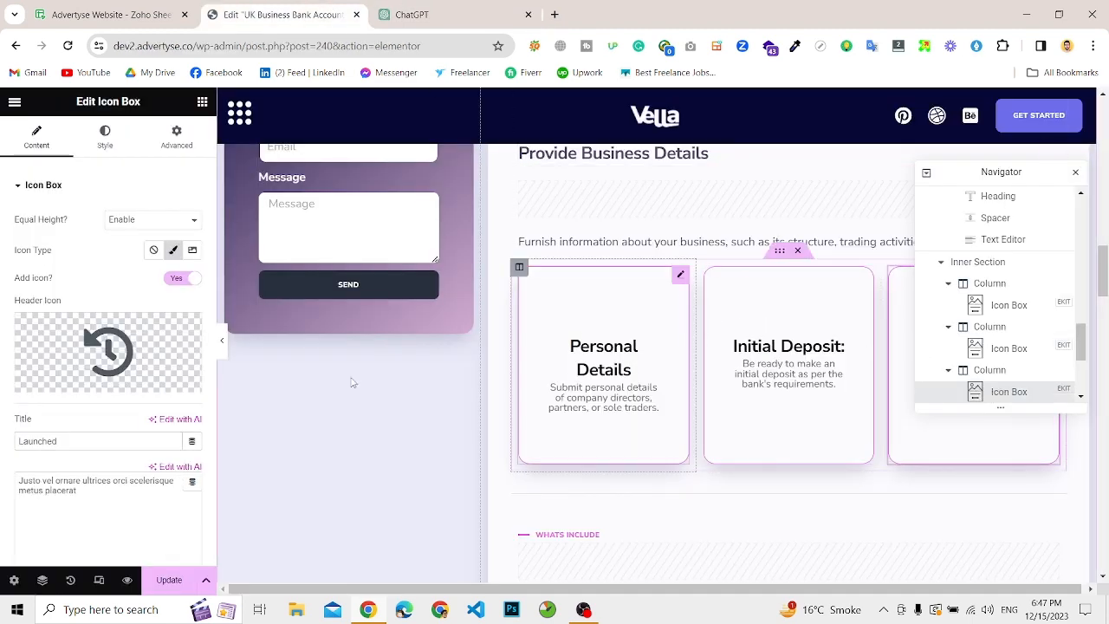
click(32, 475)
key(ctrl+a)
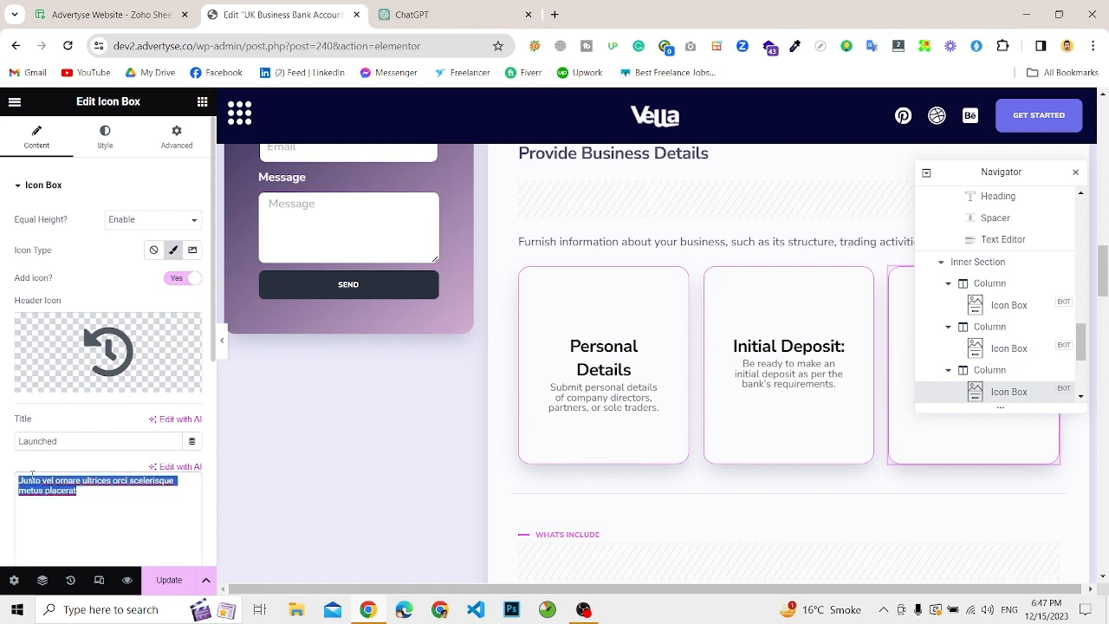
key(ctrl+v)
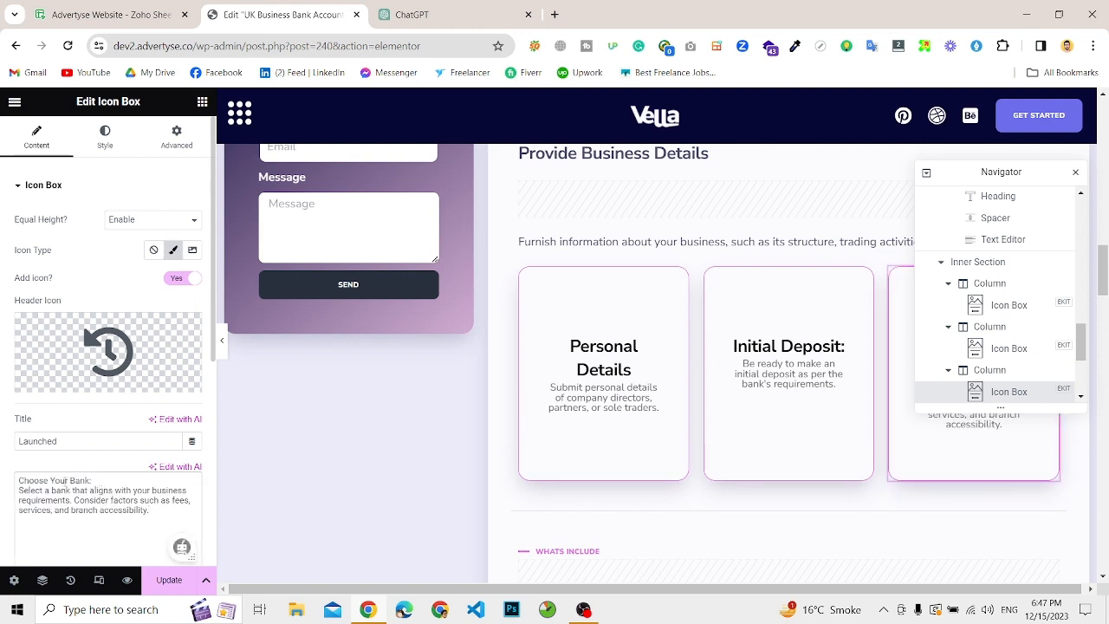
drag(91, 480, 7, 486)
key(ctrl+c)
key(Delete)
key(Delete)
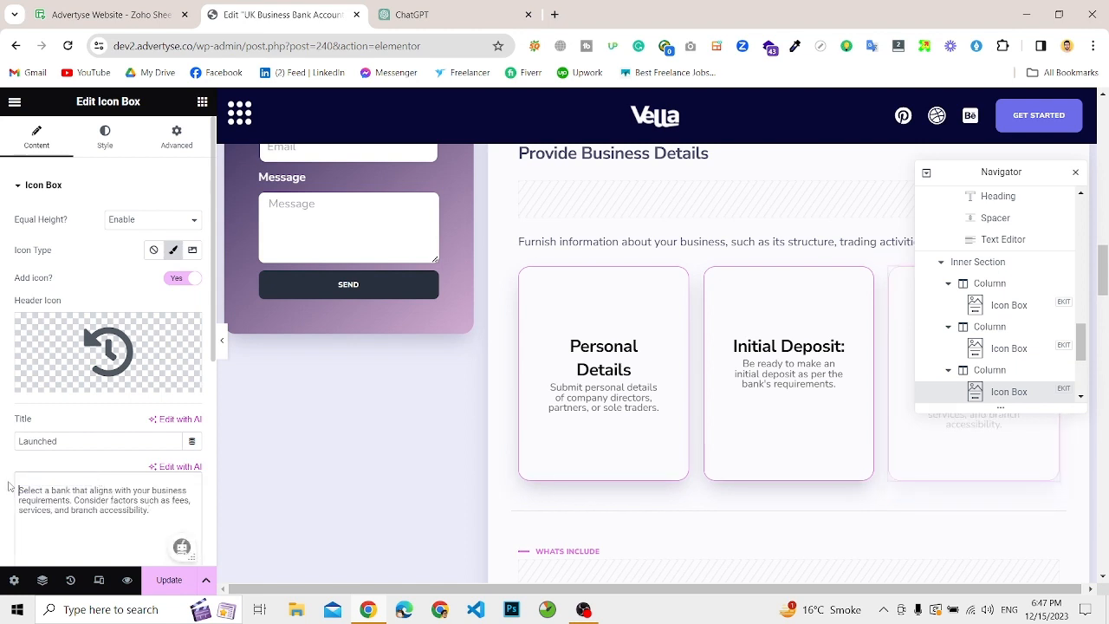
double_click(29, 445)
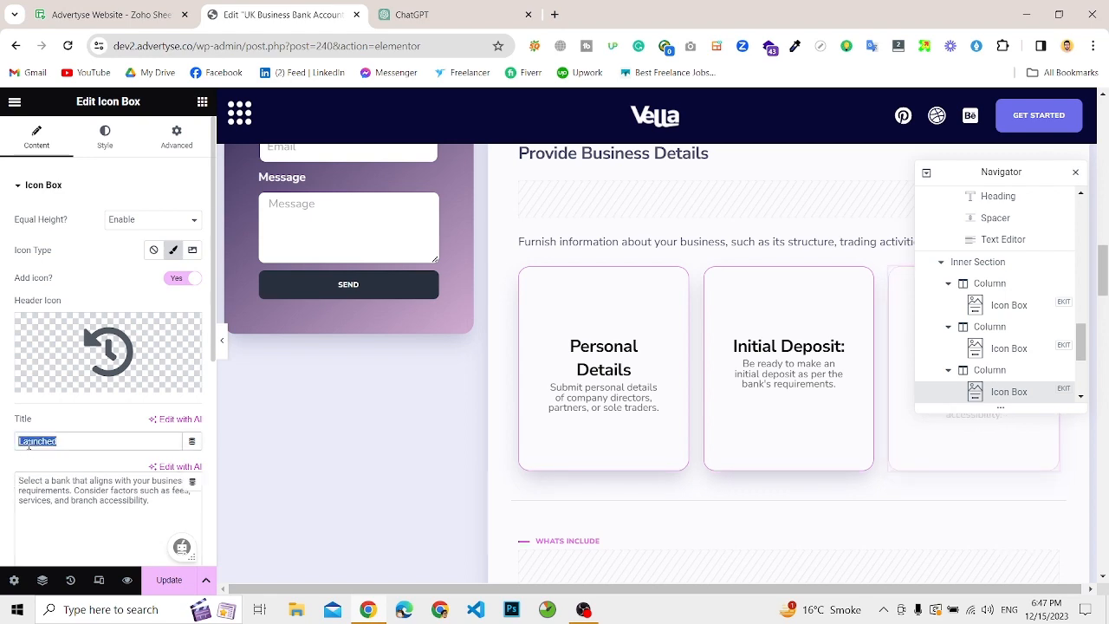
key(ctrl+v)
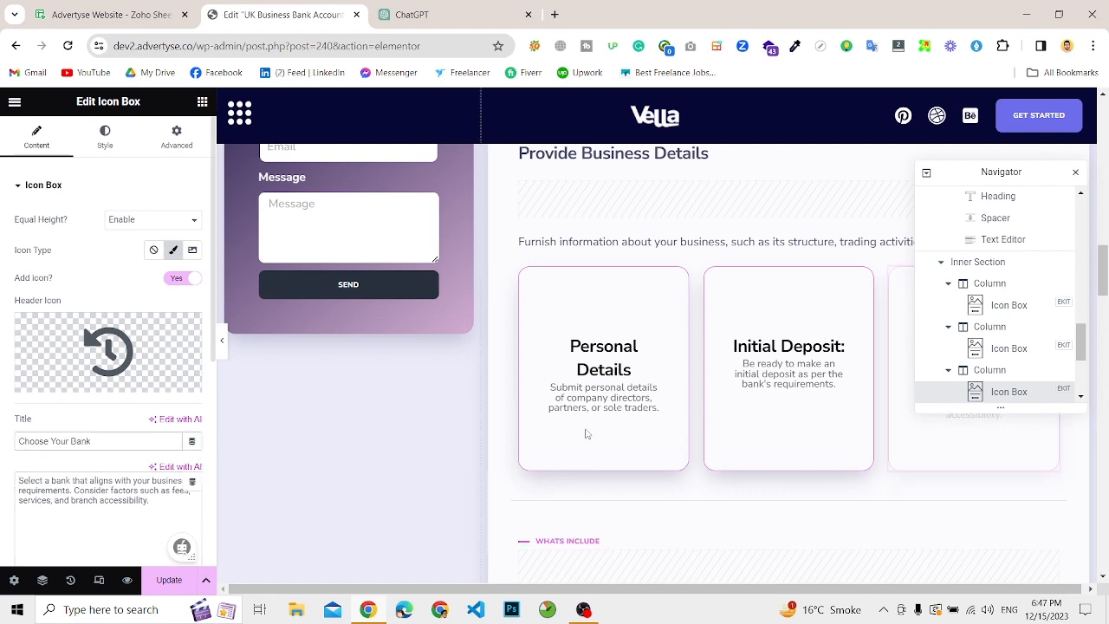
scroll(585, 432, down, 3)
scroll(585, 430, down, 1)
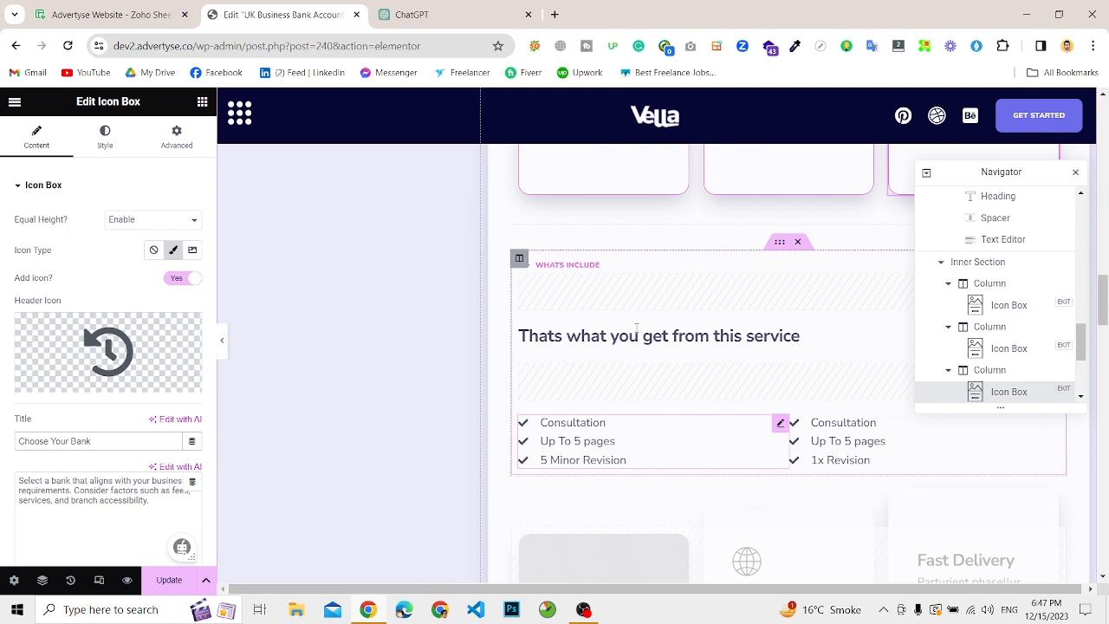
scroll(629, 483, down, 1)
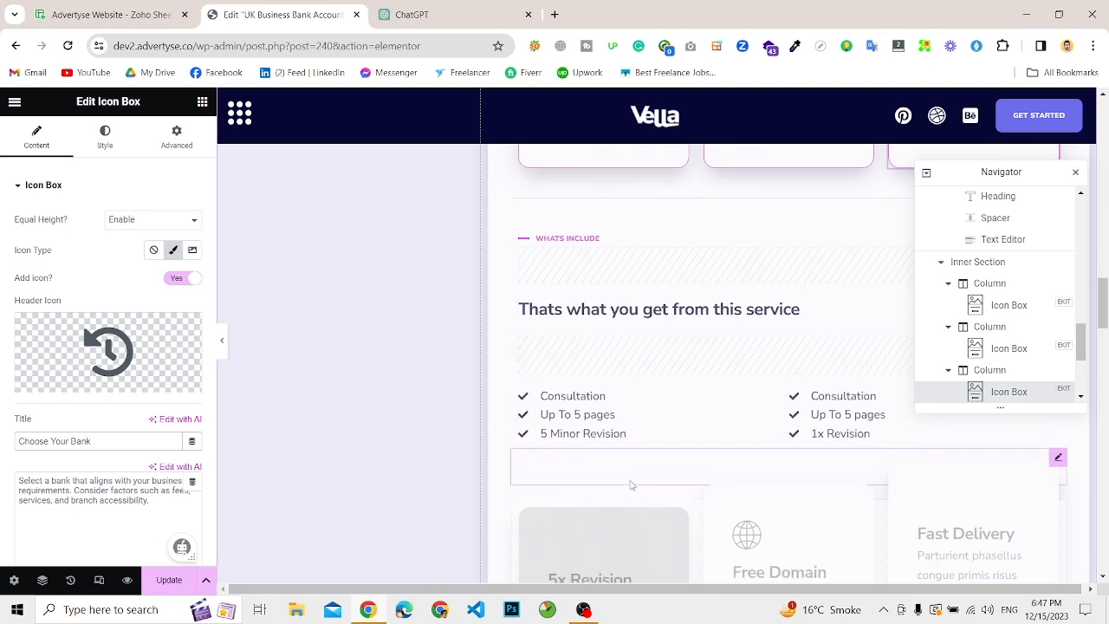
scroll(626, 416, down, 4)
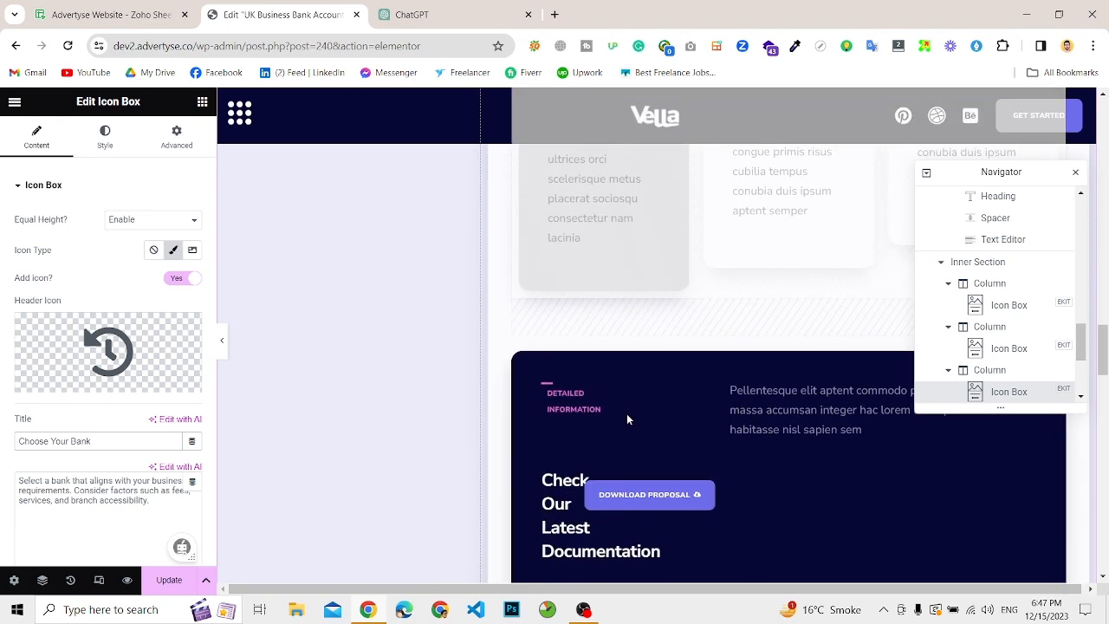
Step: Copy the "Business Debit Card" heading and its paragraph from the ChatGPT answer and return to the Elementor page
click(436, 19)
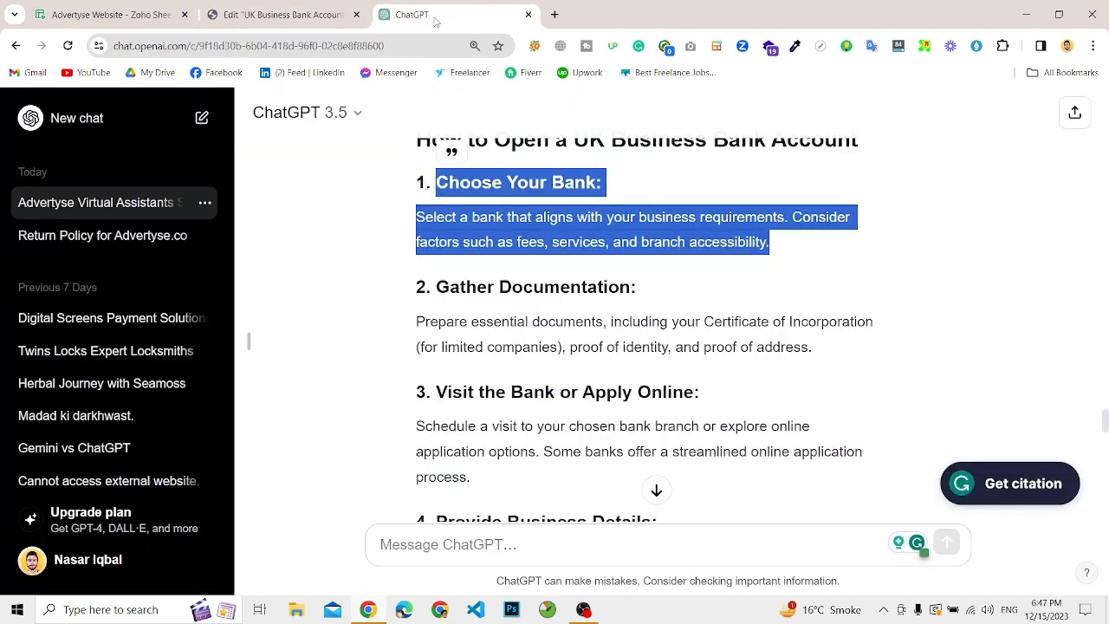
scroll(506, 391, down, 3)
scroll(505, 387, down, 2)
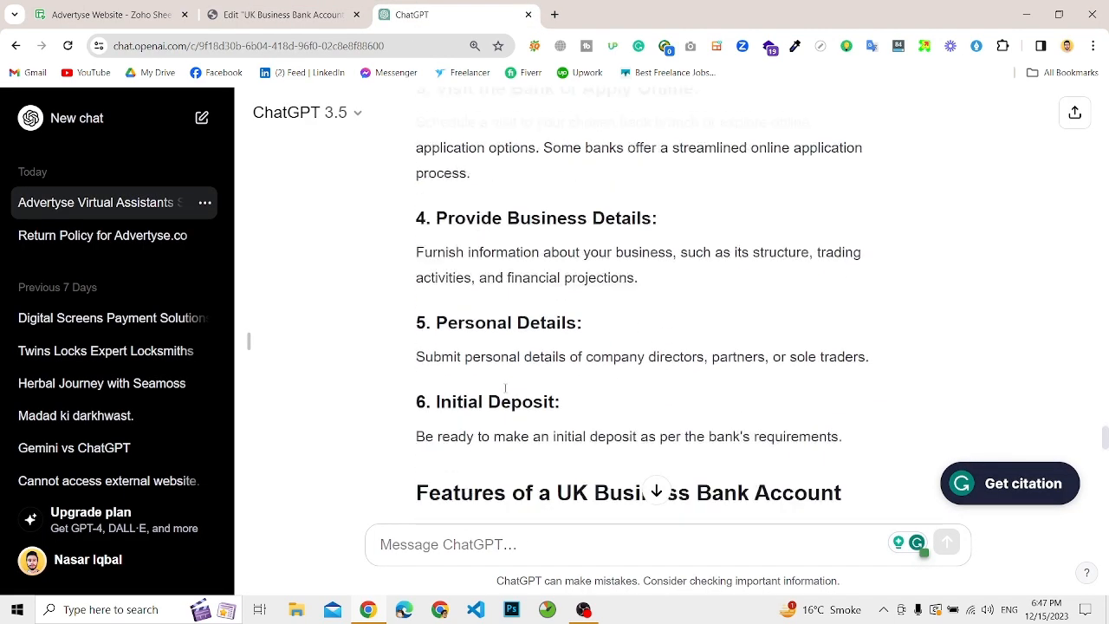
scroll(506, 393, down, 1)
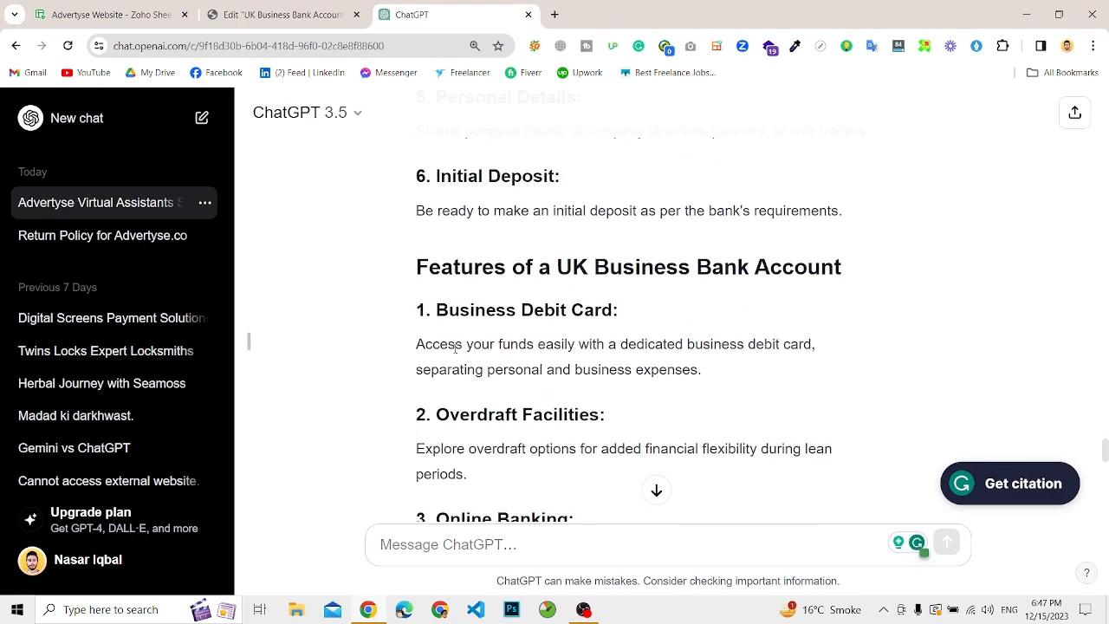
drag(435, 308, 785, 371)
key(ctrl+c)
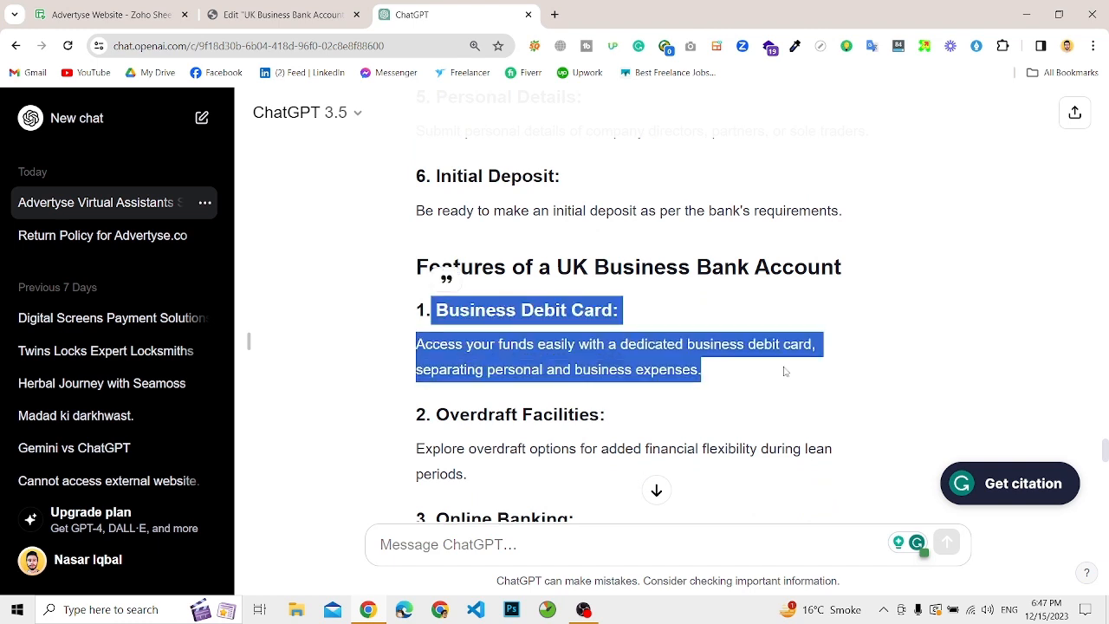
click(308, 23)
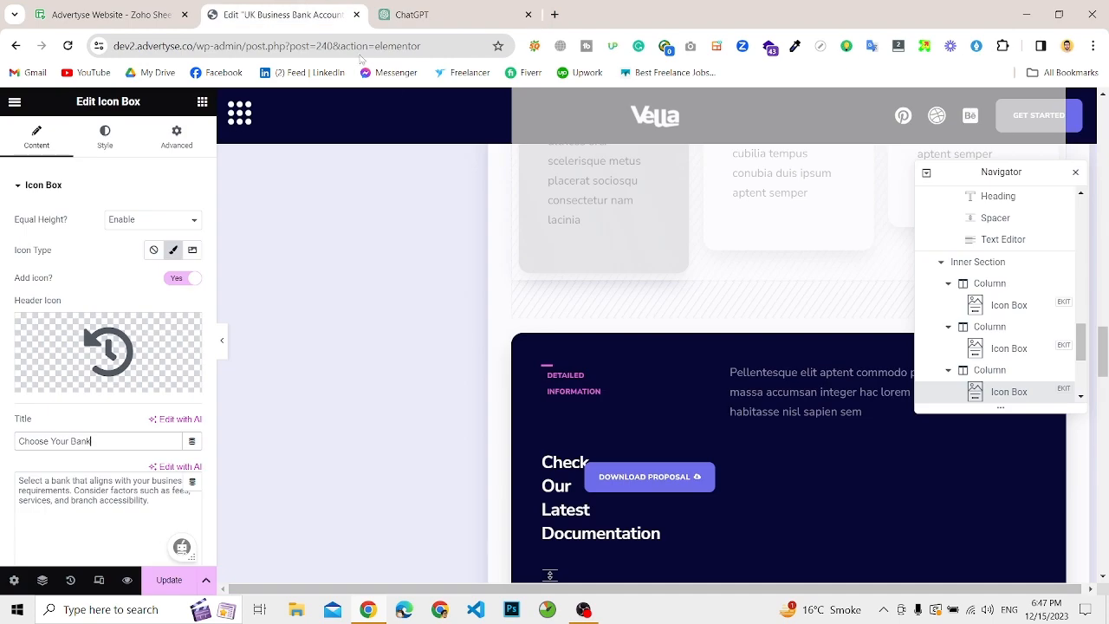
Step: Replace the Detailed Information section's placeholder text with the copied paragraph on the dedicated business debit card, without its heading line or blank lines
click(733, 389)
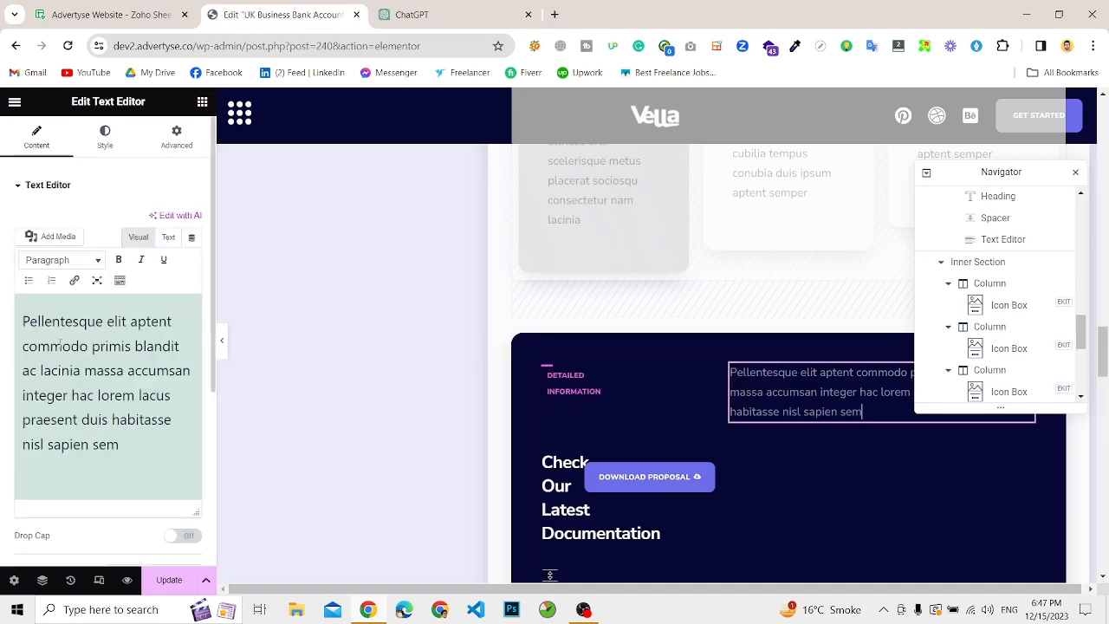
key(ctrl+a)
key(ctrl+v)
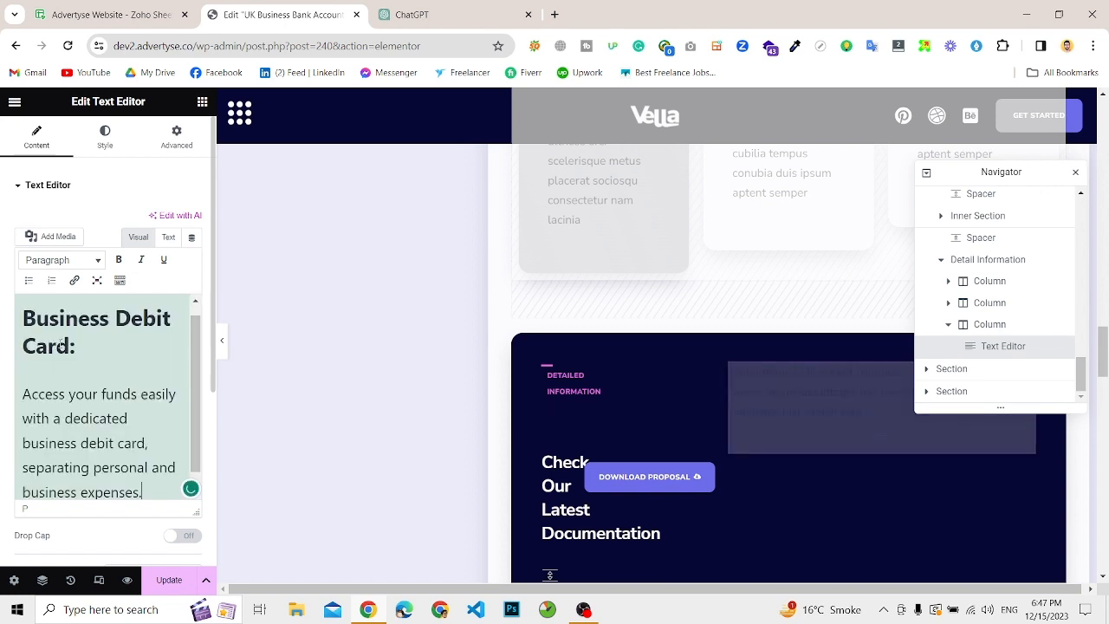
drag(77, 347, 14, 318)
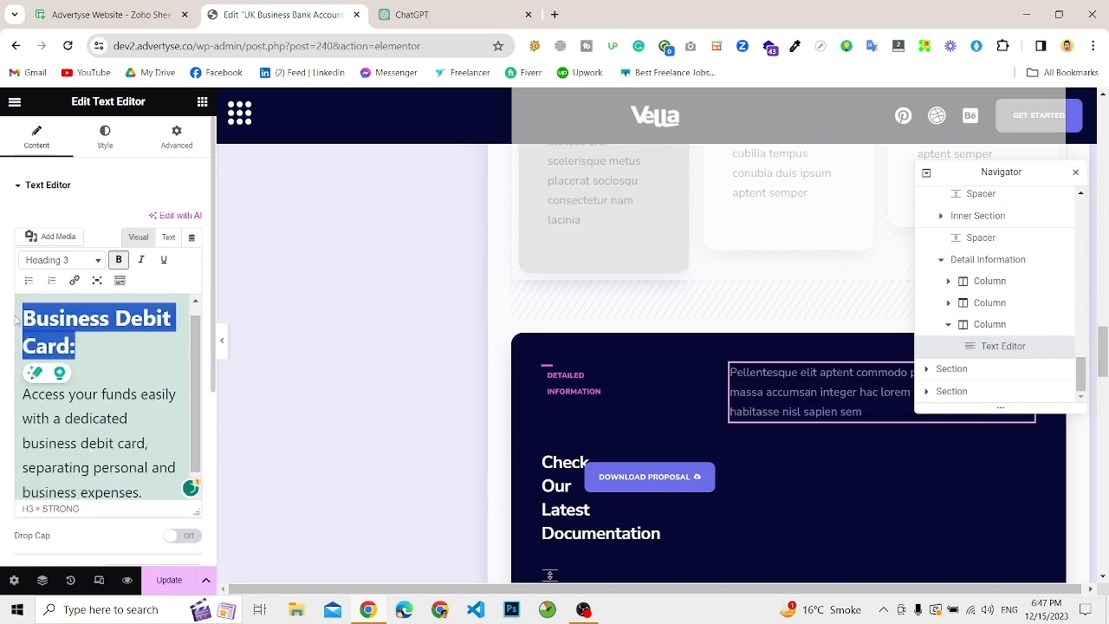
key(BackSpace)
key(Delete)
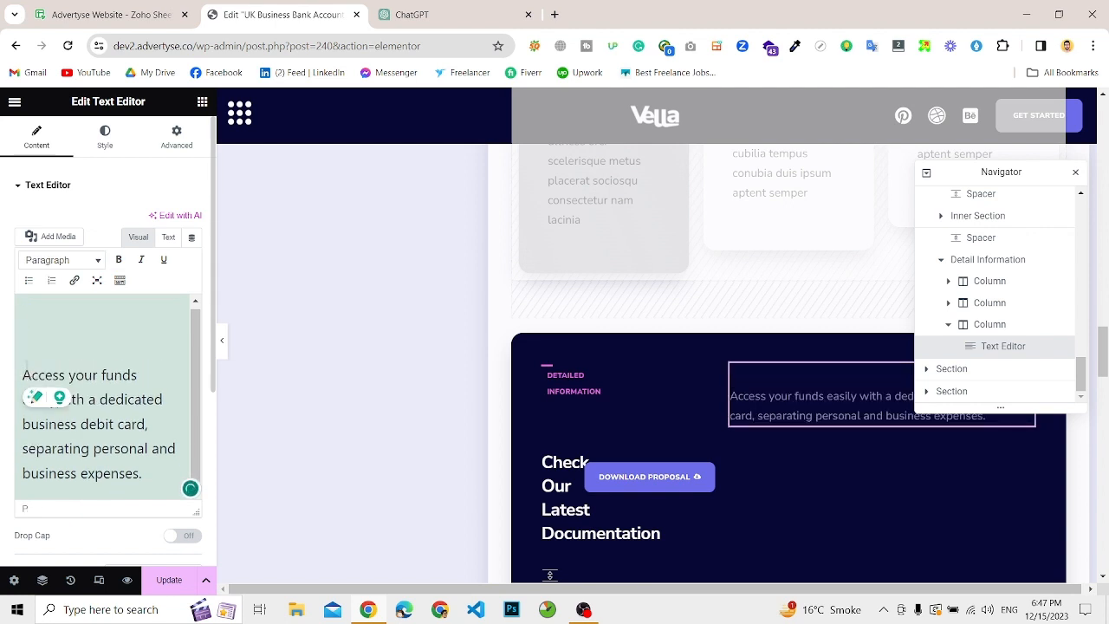
key(BackSpace)
key(BackSpace)
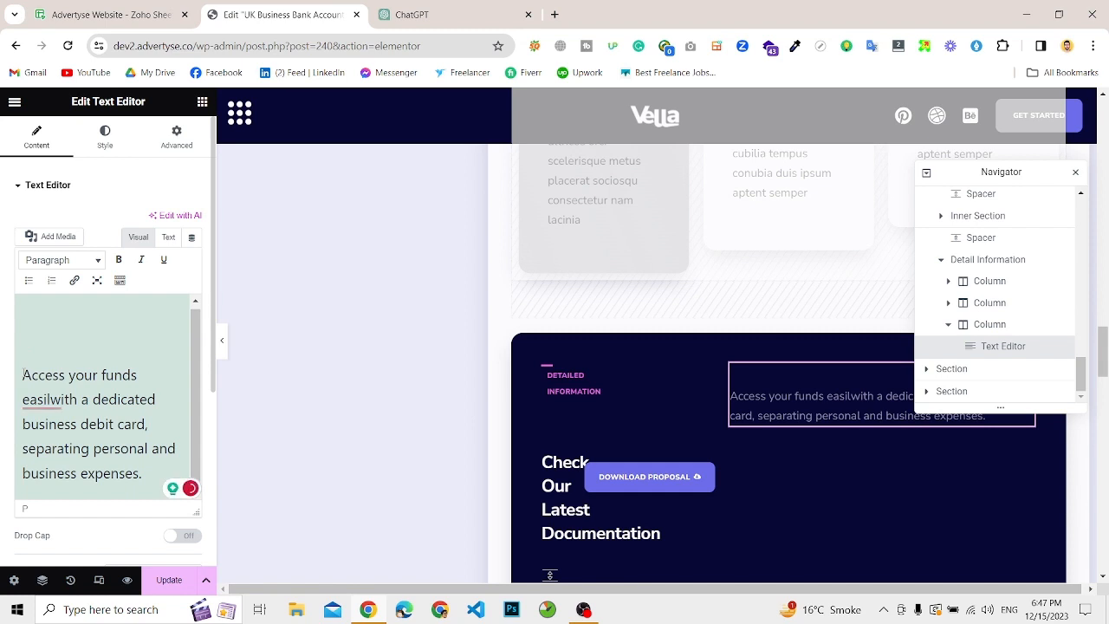
text(y)
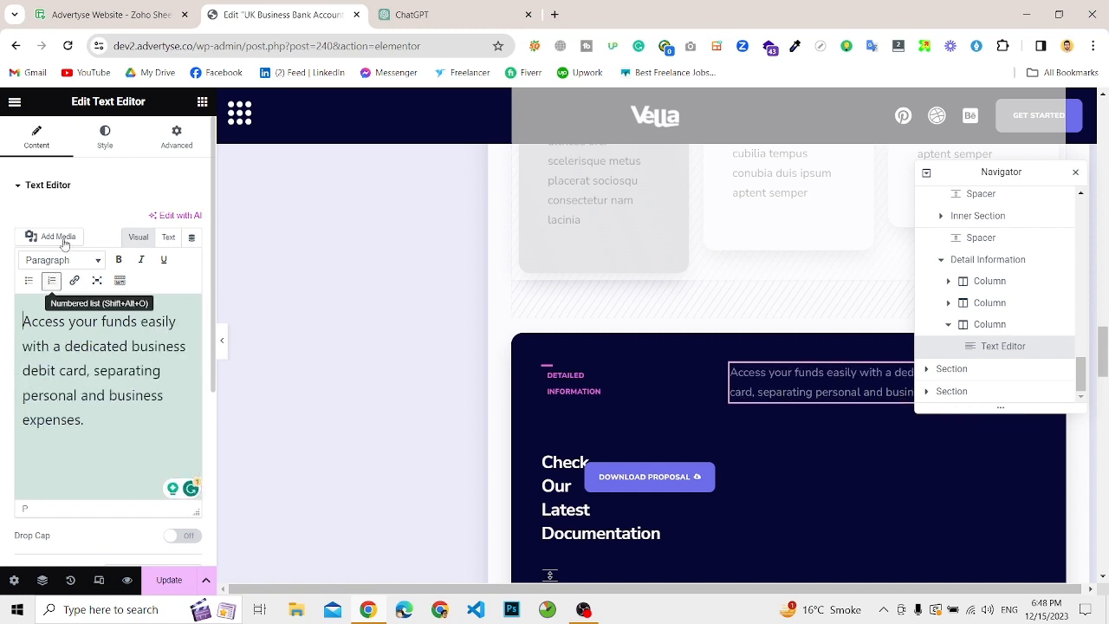
Step: Check the remaining sections down to the pricing plans and update the page to save the edits
scroll(745, 431, down, 10)
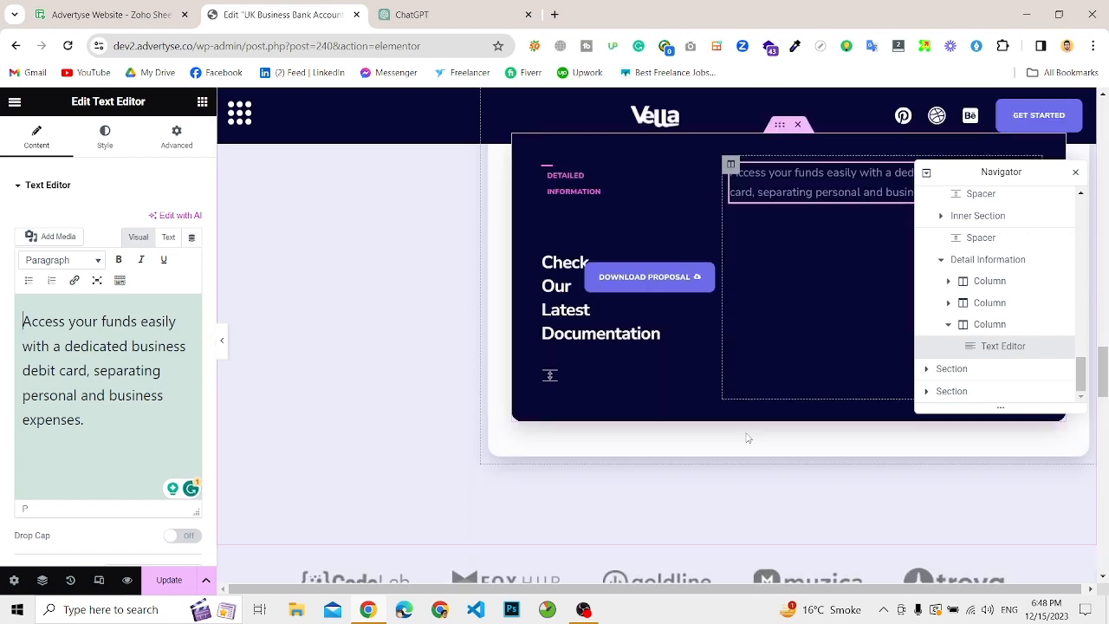
scroll(748, 438, down, 1)
scroll(748, 438, up, 2)
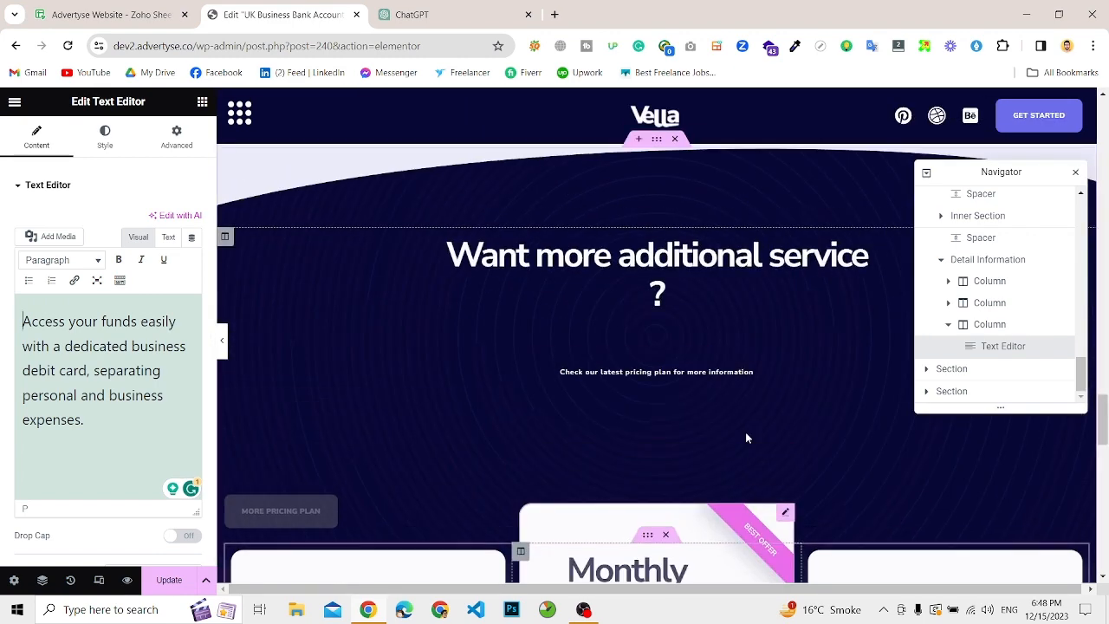
scroll(748, 438, down, 4)
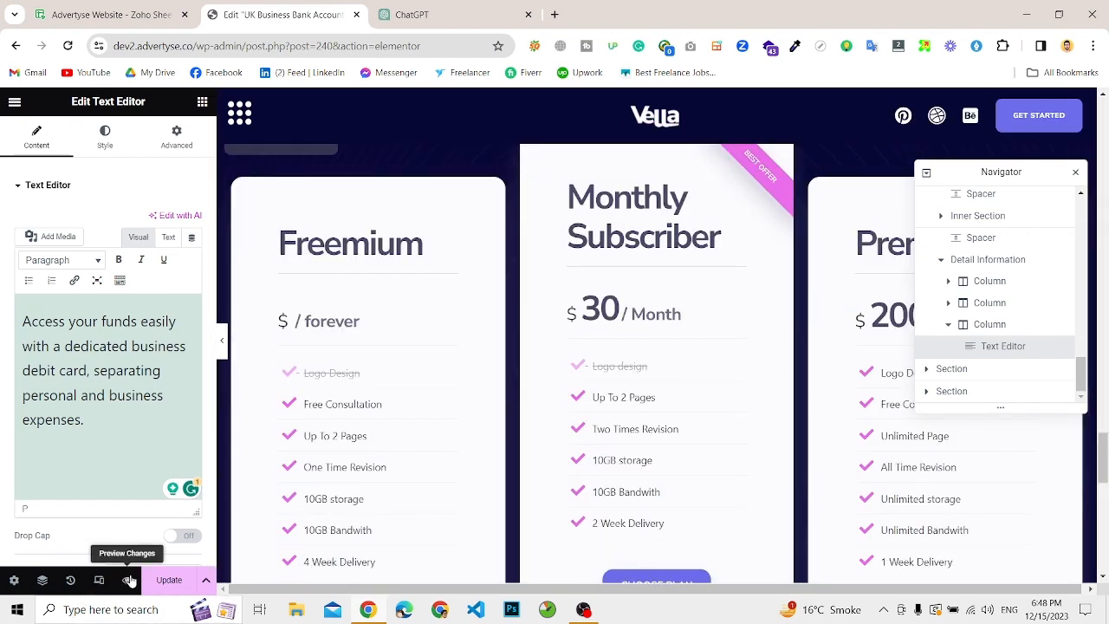
click(170, 590)
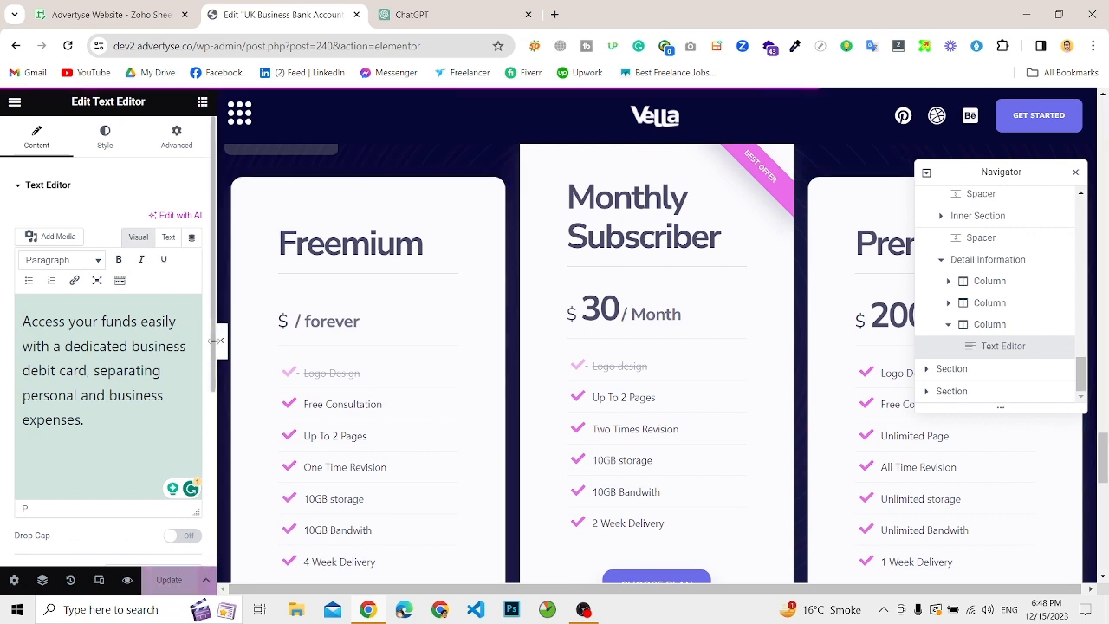
Step: Hide the editing panel and review the full-width page from the hero section down to the pricing plans
click(223, 345)
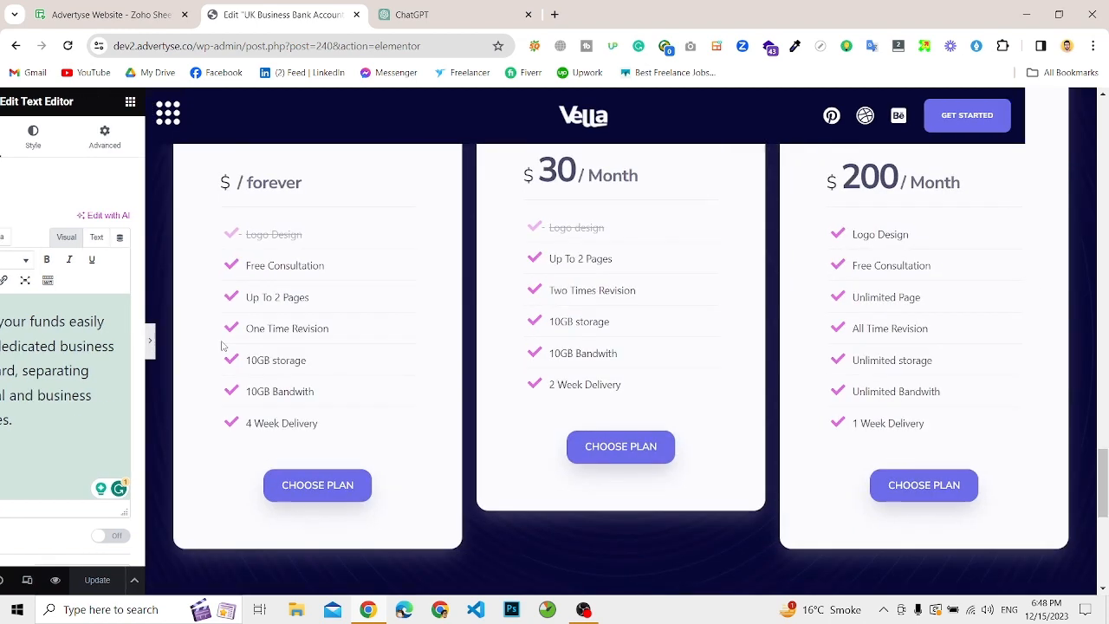
scroll(466, 319, up, 15)
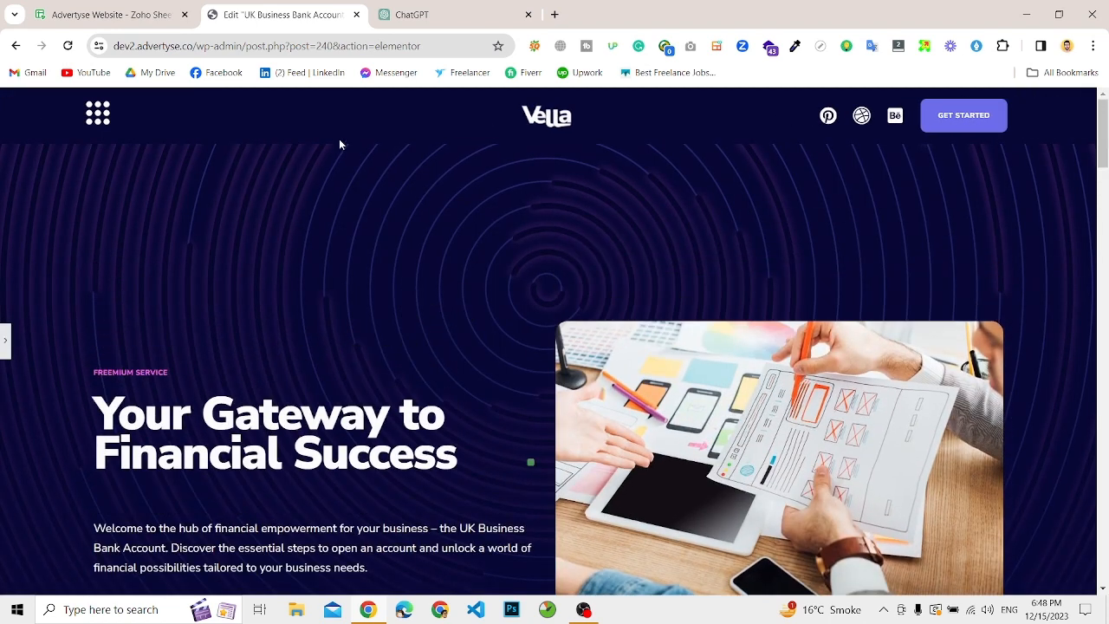
scroll(399, 297, down, 2)
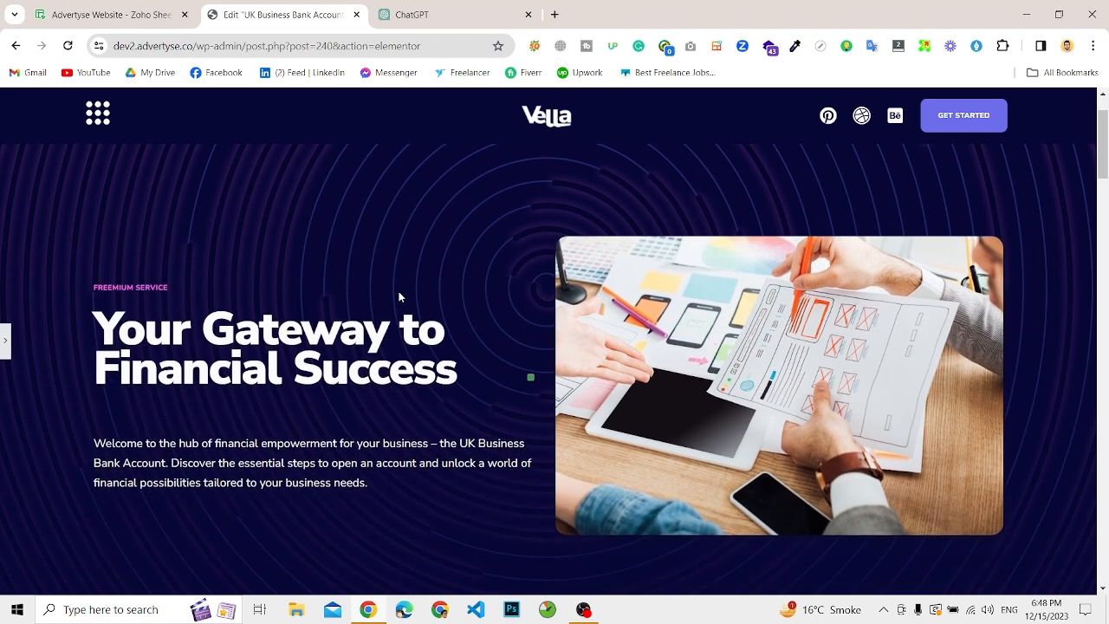
scroll(399, 297, down, 3)
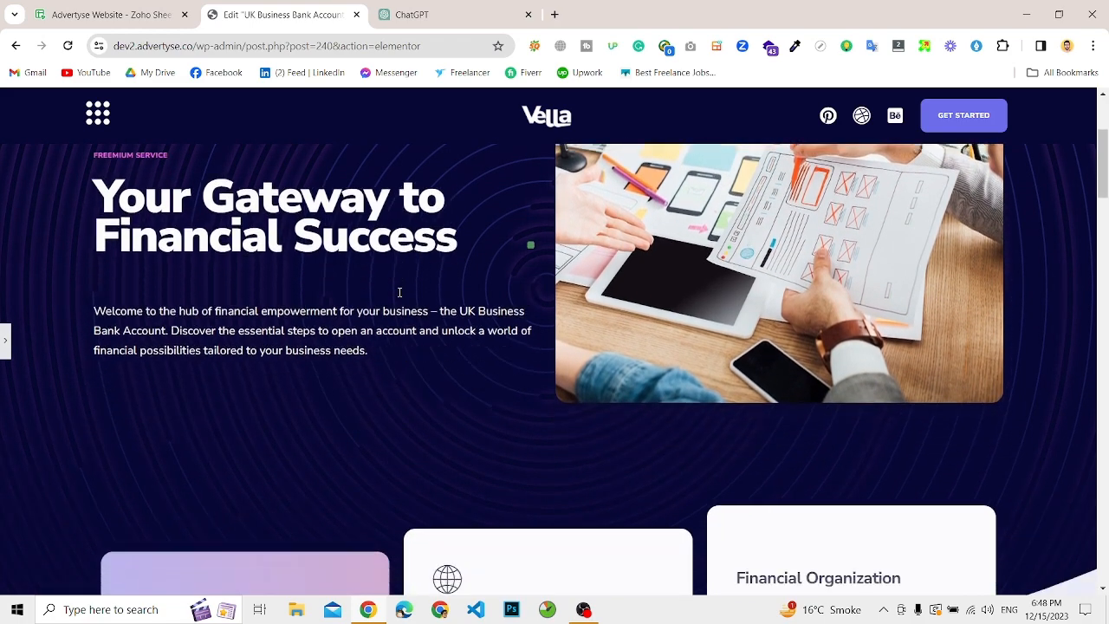
scroll(398, 297, up, 1)
scroll(317, 342, up, 3)
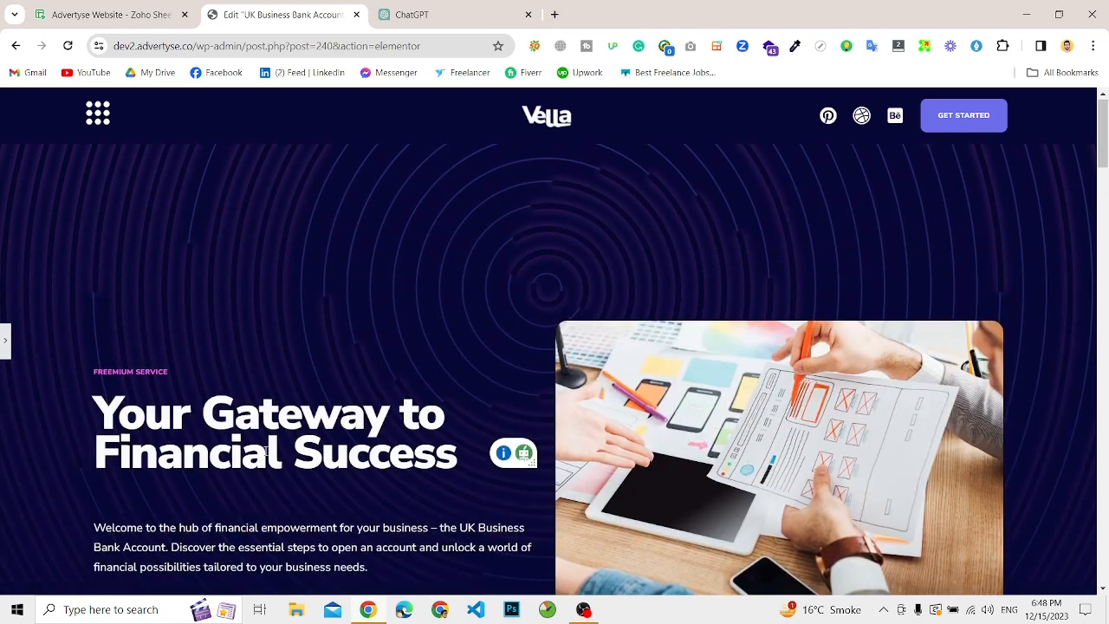
scroll(265, 448, down, 5)
scroll(475, 462, down, 1)
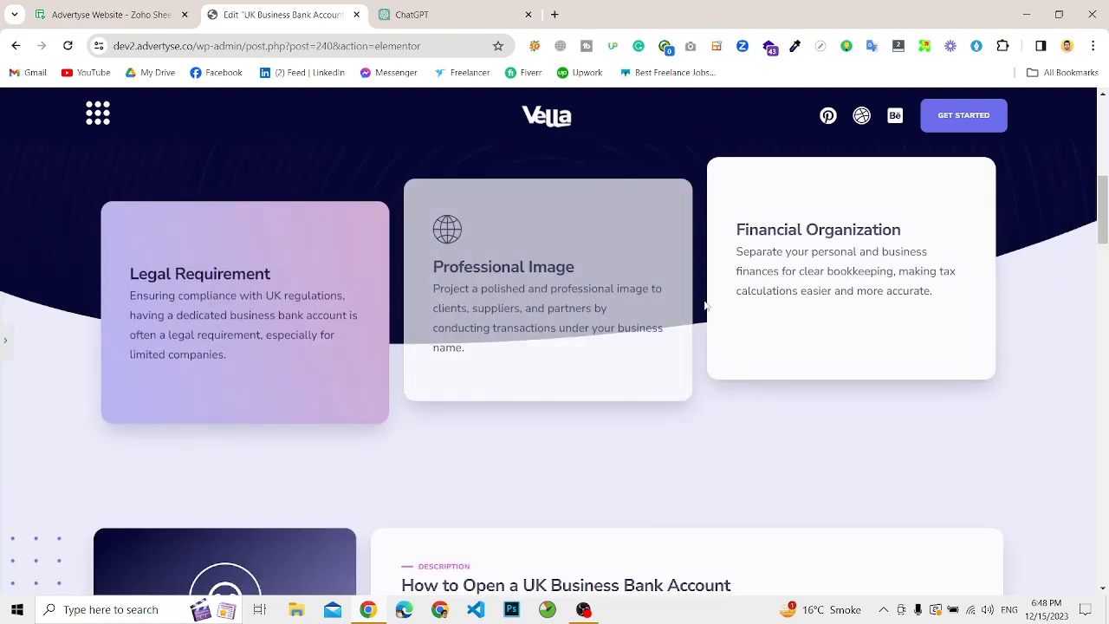
scroll(527, 489, down, 4)
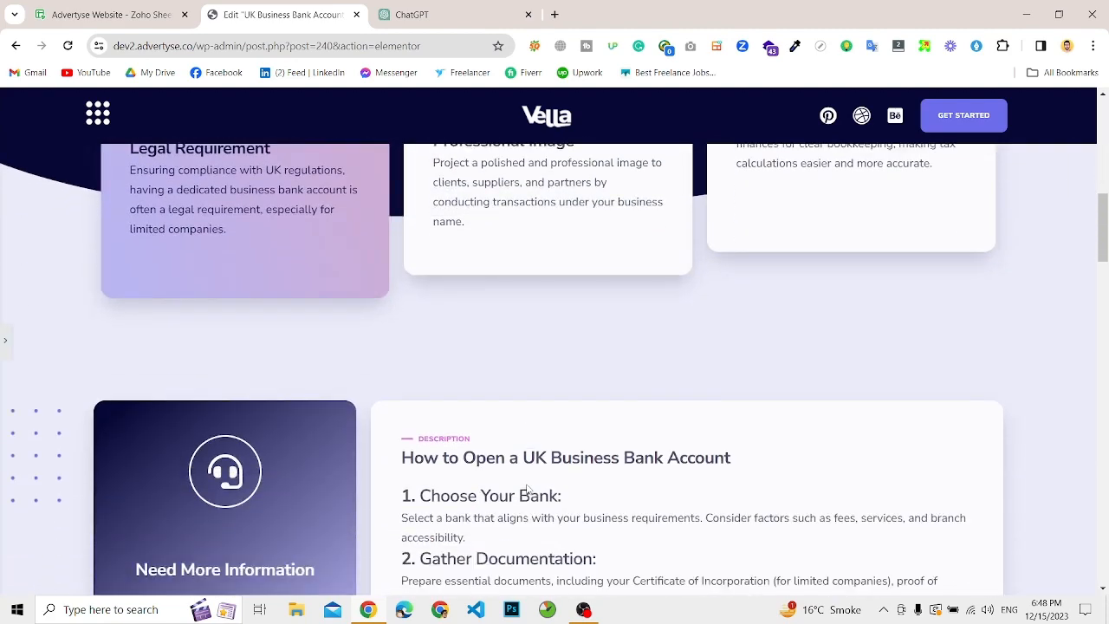
scroll(578, 434, down, 4)
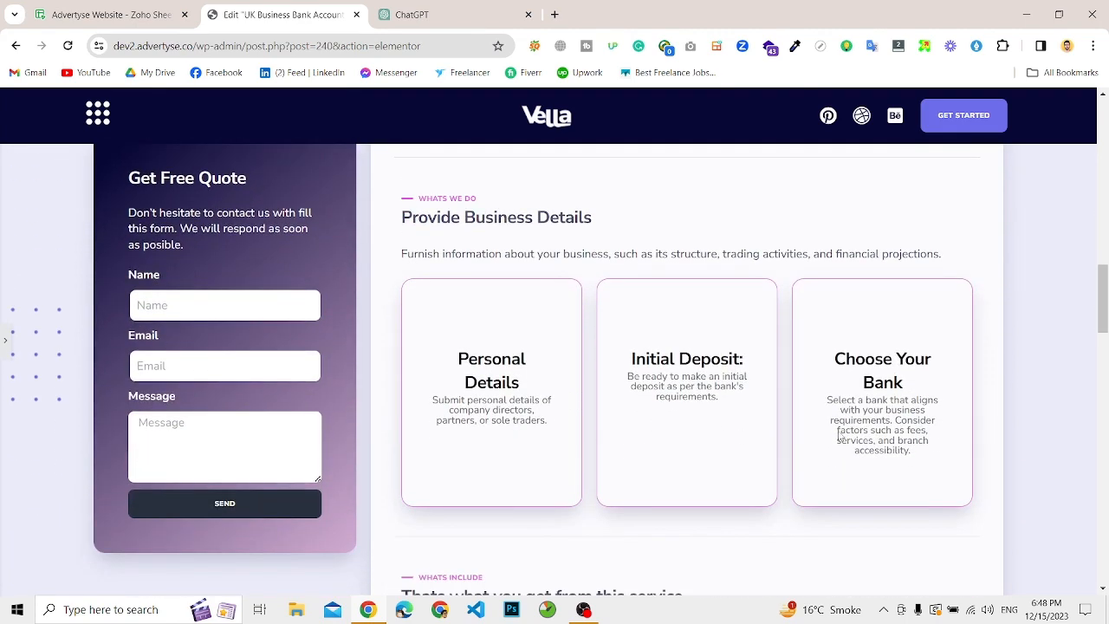
scroll(562, 421, down, 4)
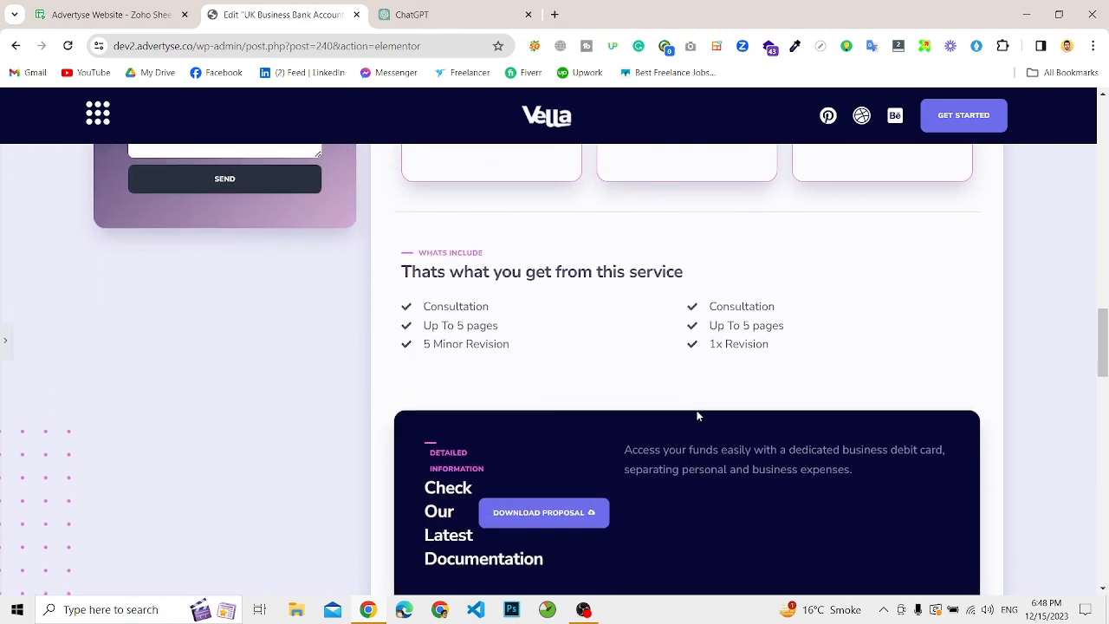
scroll(696, 416, down, 3)
scroll(697, 416, down, 12)
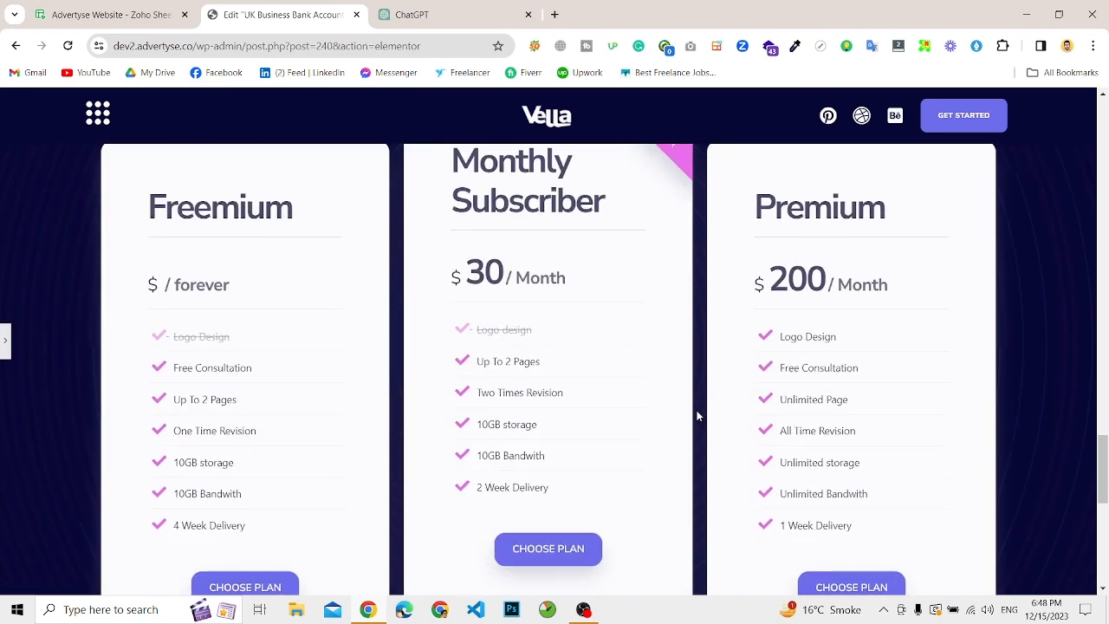
scroll(698, 416, up, 20)
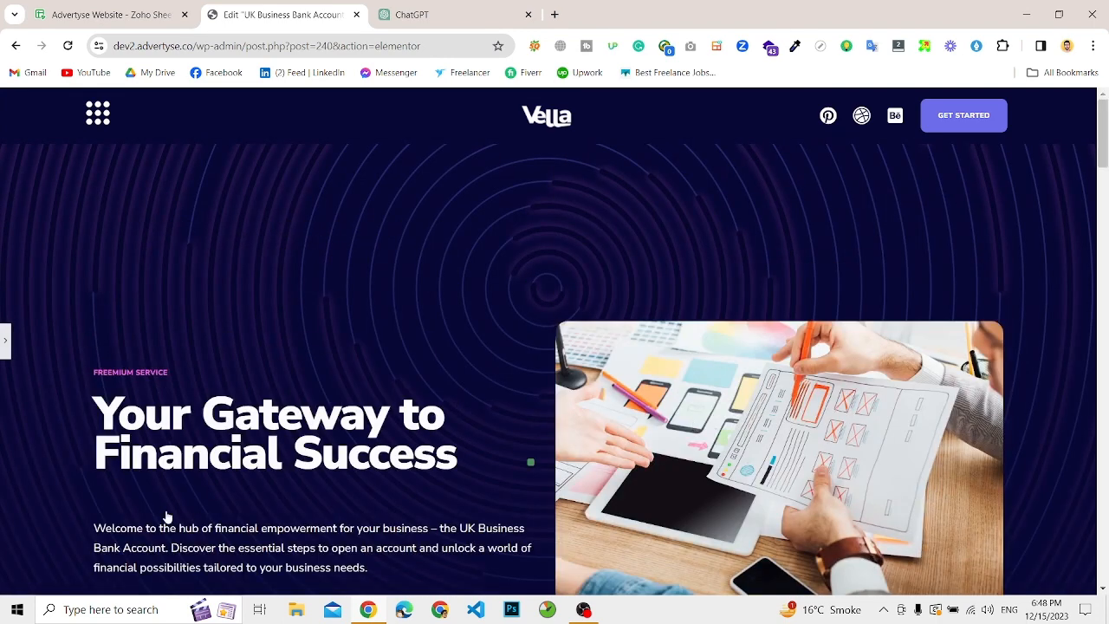
mouse_move(582, 609)
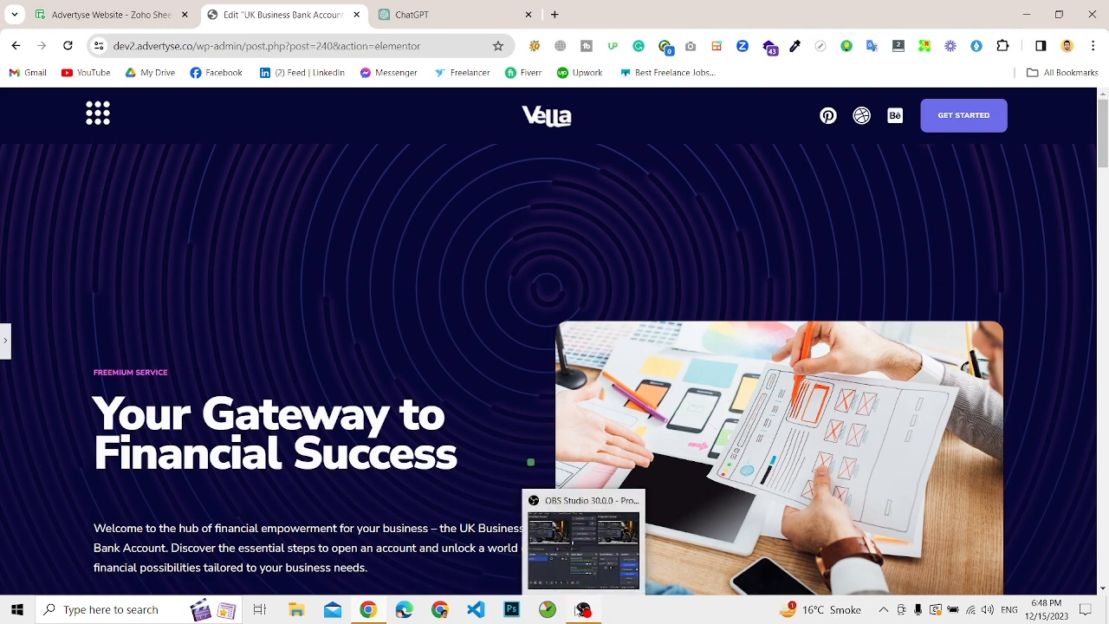